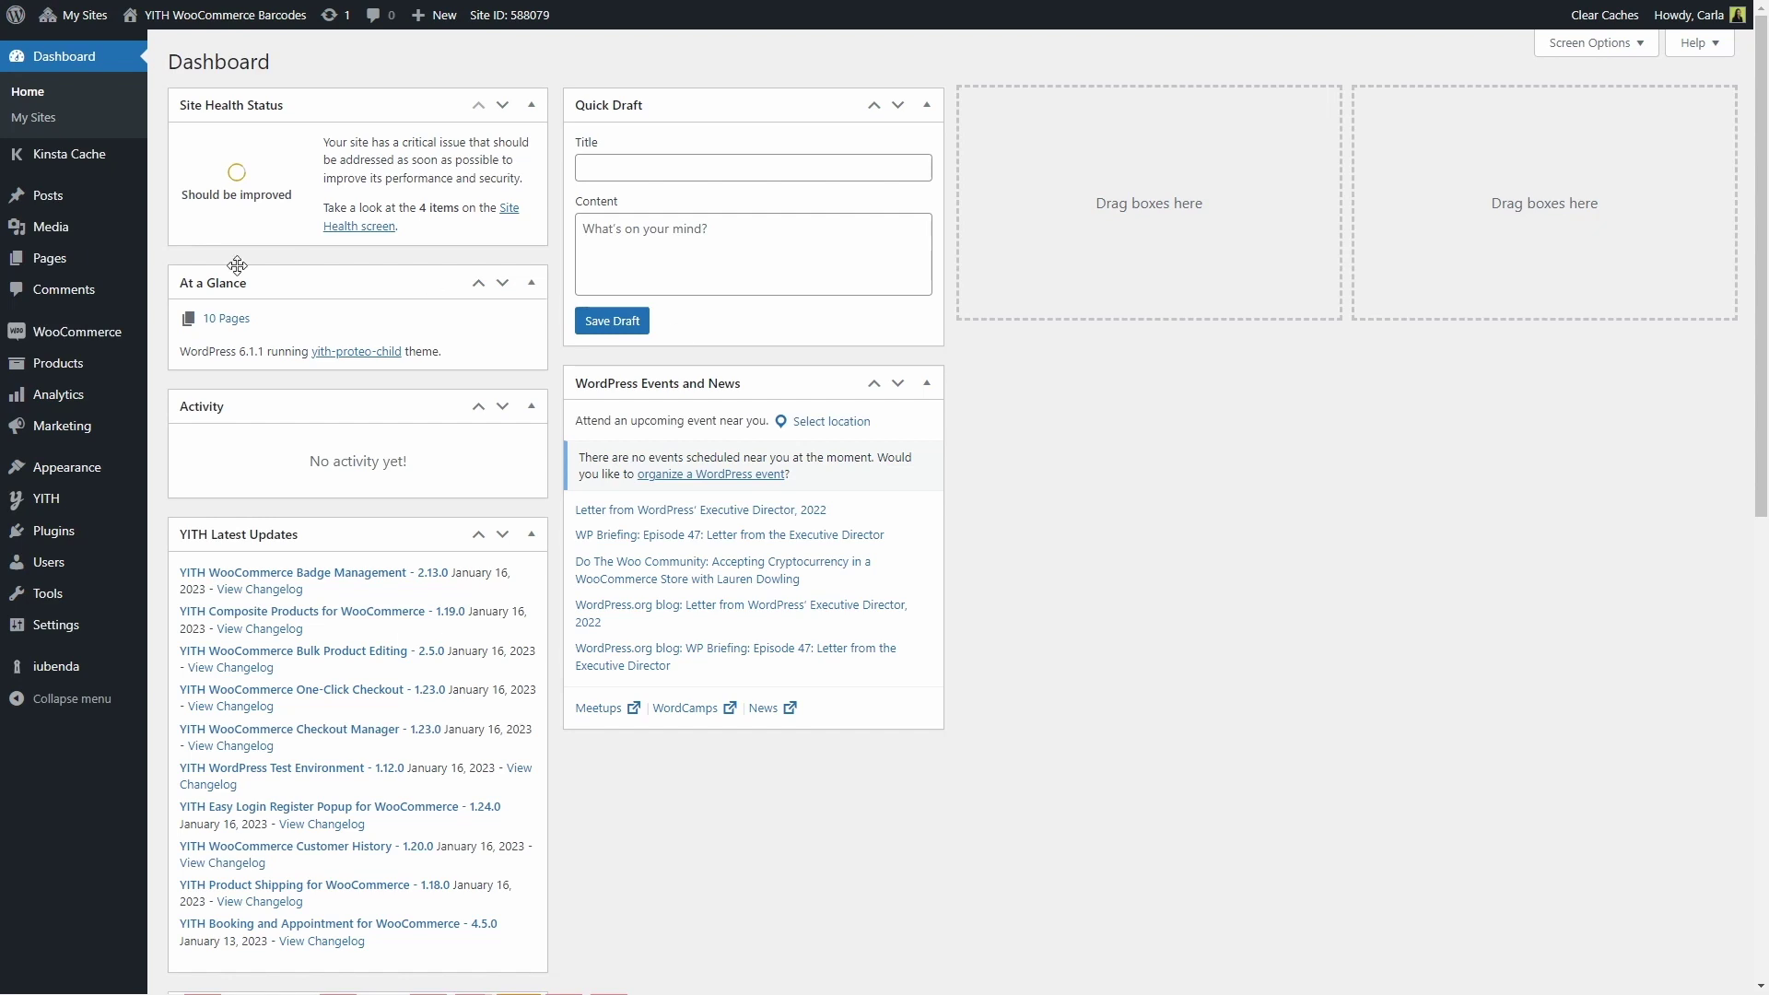
# - Create a new page titled 'Products Shortcode' containing a [yith_product_barcode] shortcode block
pyautogui.moveTo(125, 269)
pyautogui.click(184, 287)
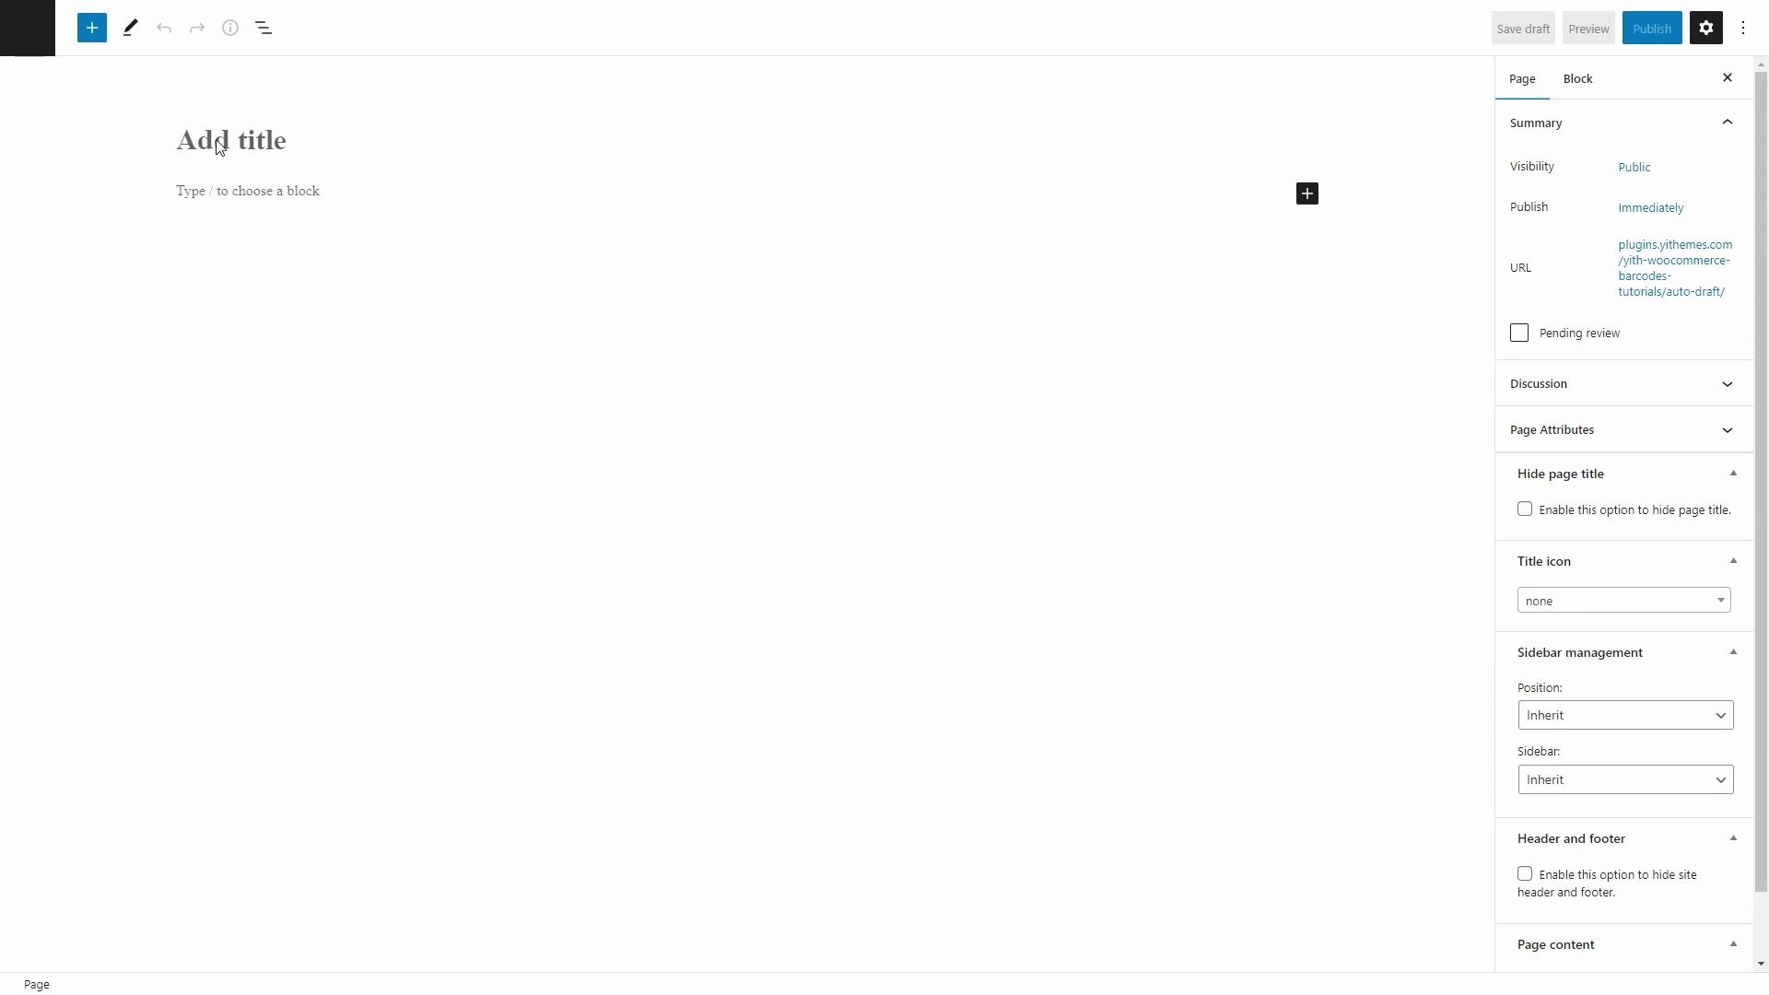
pyautogui.write('Products Shortcode')
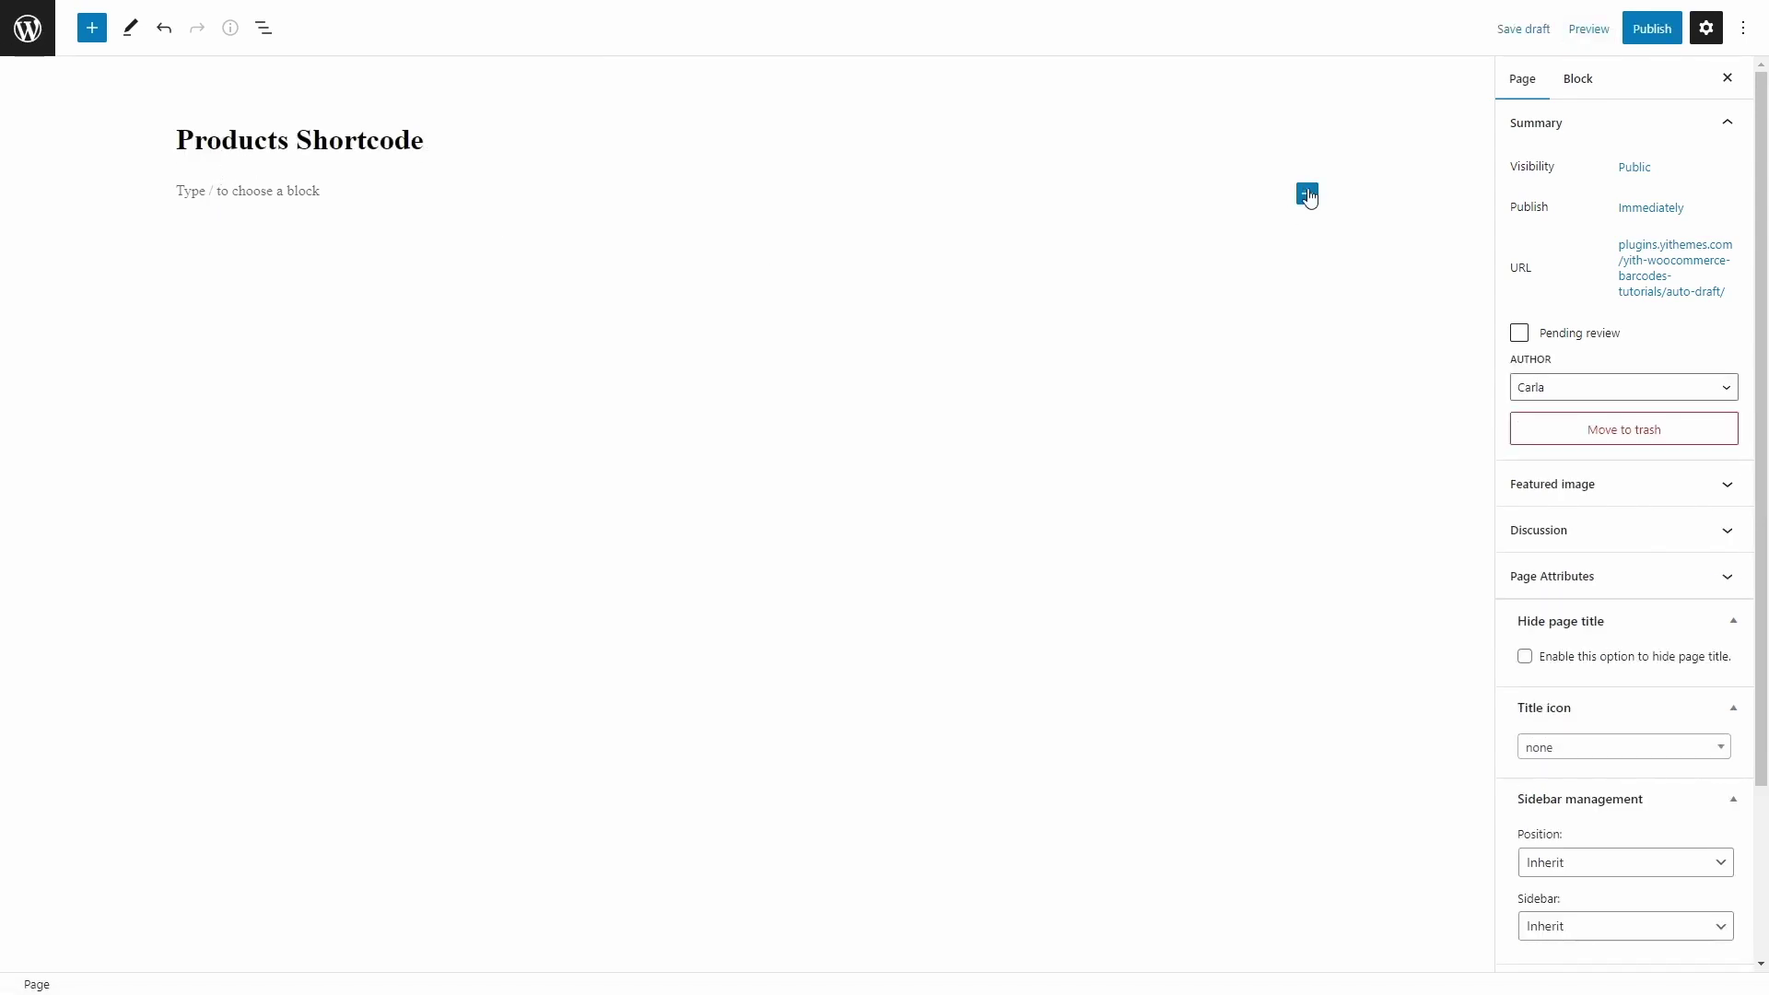
pyautogui.click(1307, 193)
pyautogui.click(1453, 323)
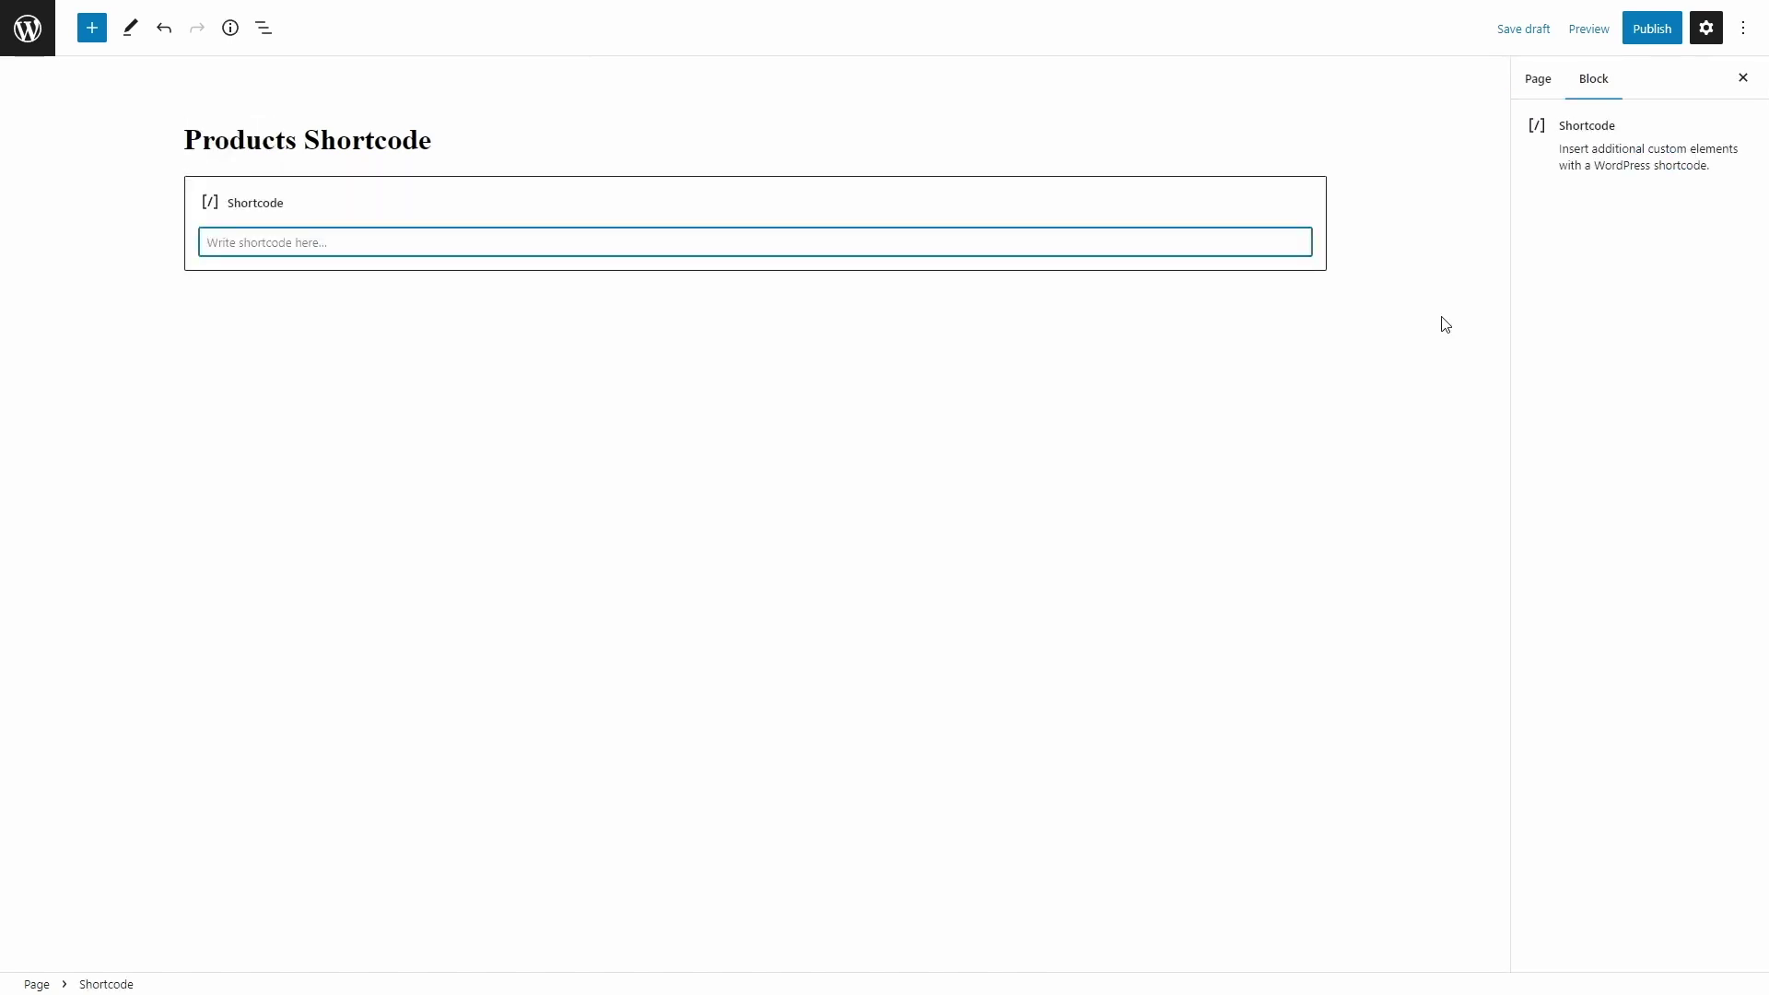
pyautogui.write('[yith_product_barcode]')
# - Publish the Products Shortcode page and view it on the site
pyautogui.click(1650, 29)
pyautogui.click(1639, 35)
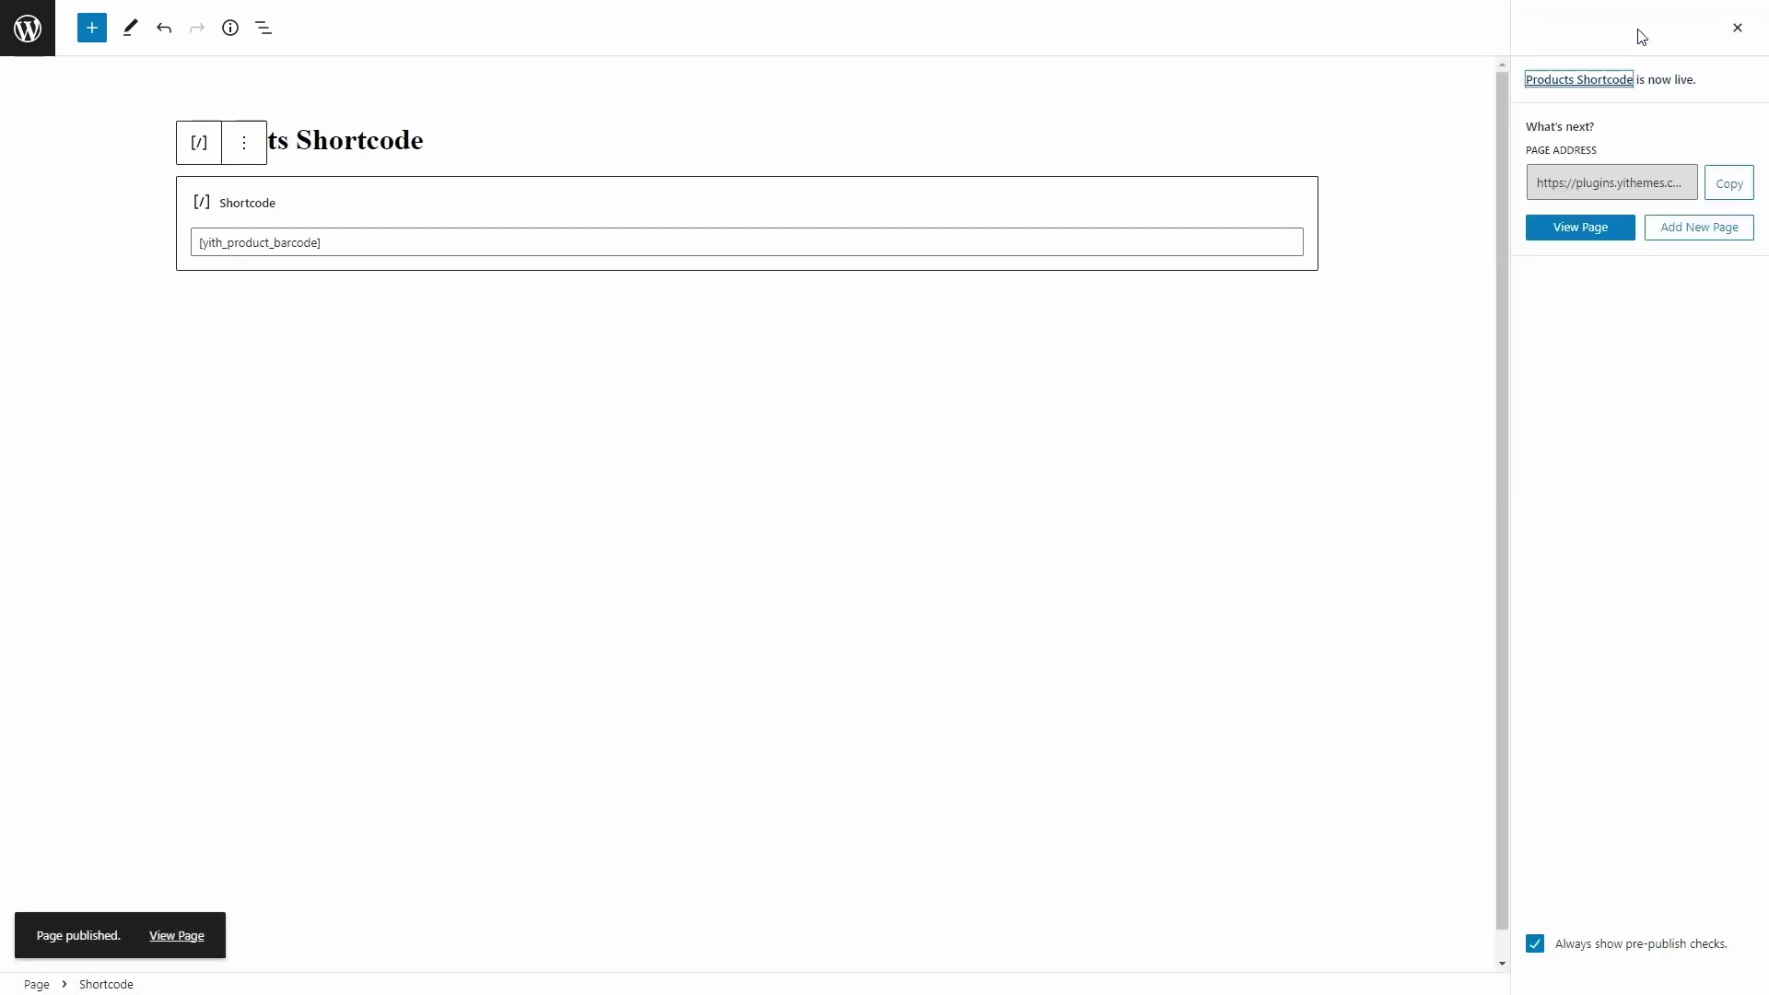
pyautogui.click(1589, 241)
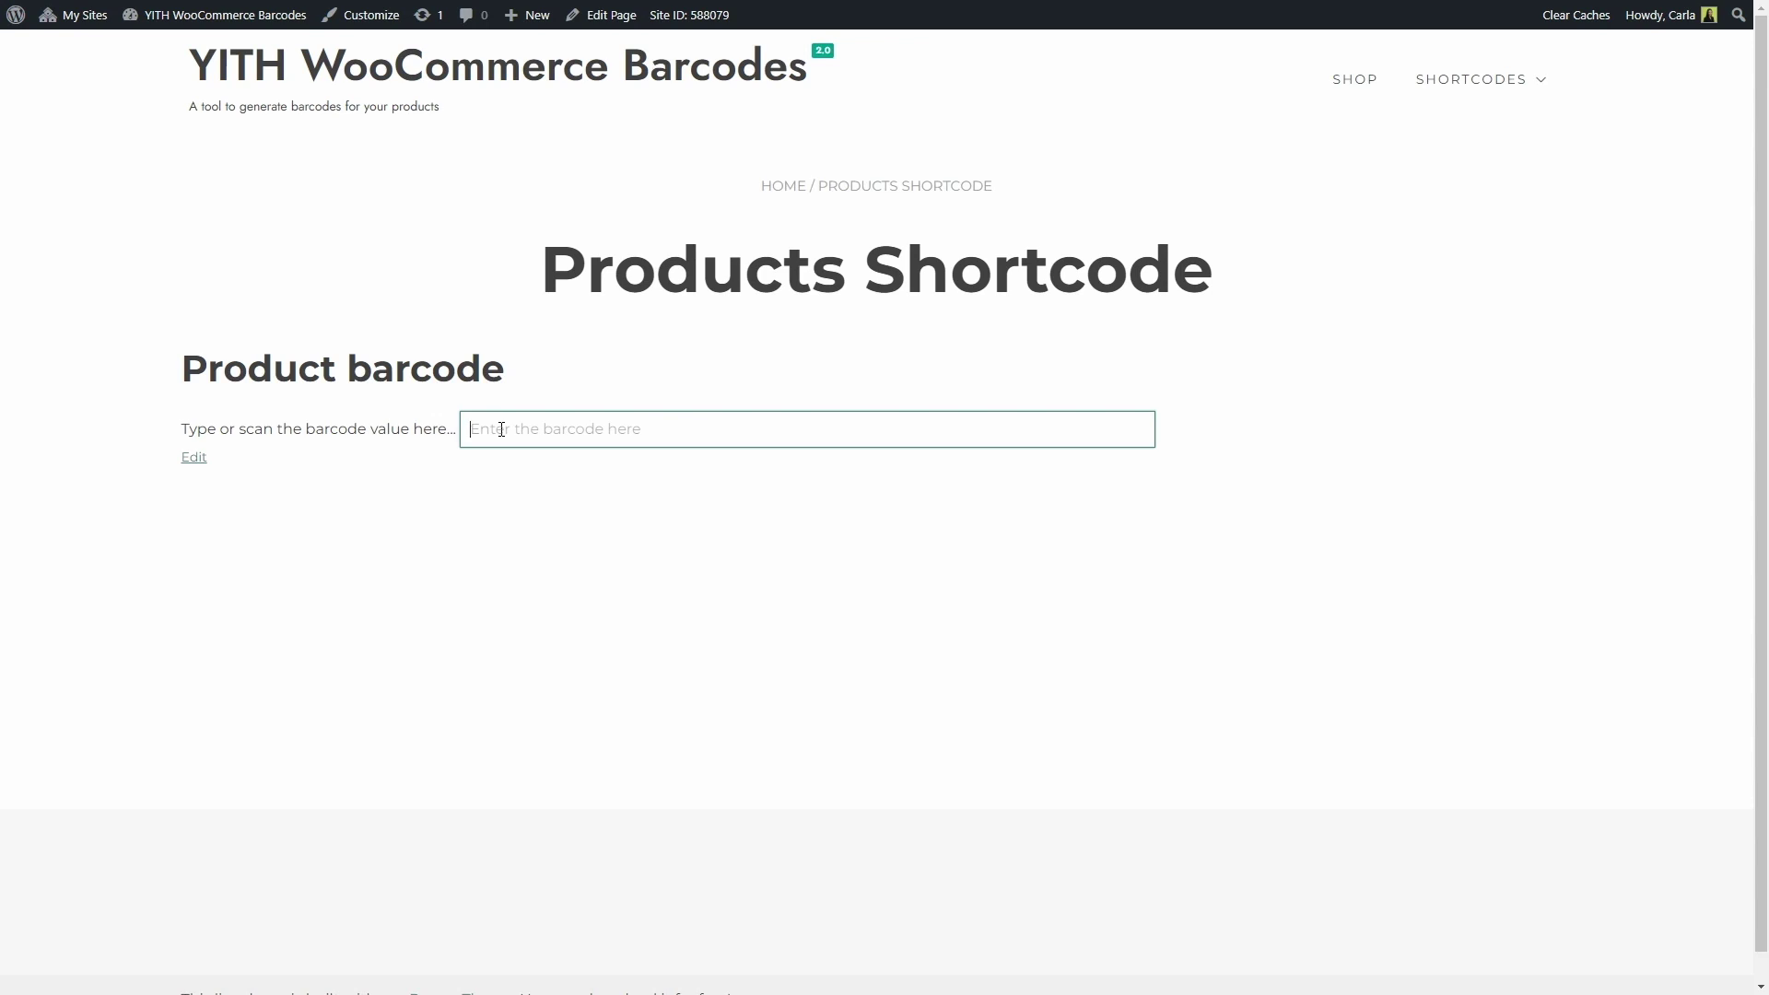
pyautogui.write('0000000002769')
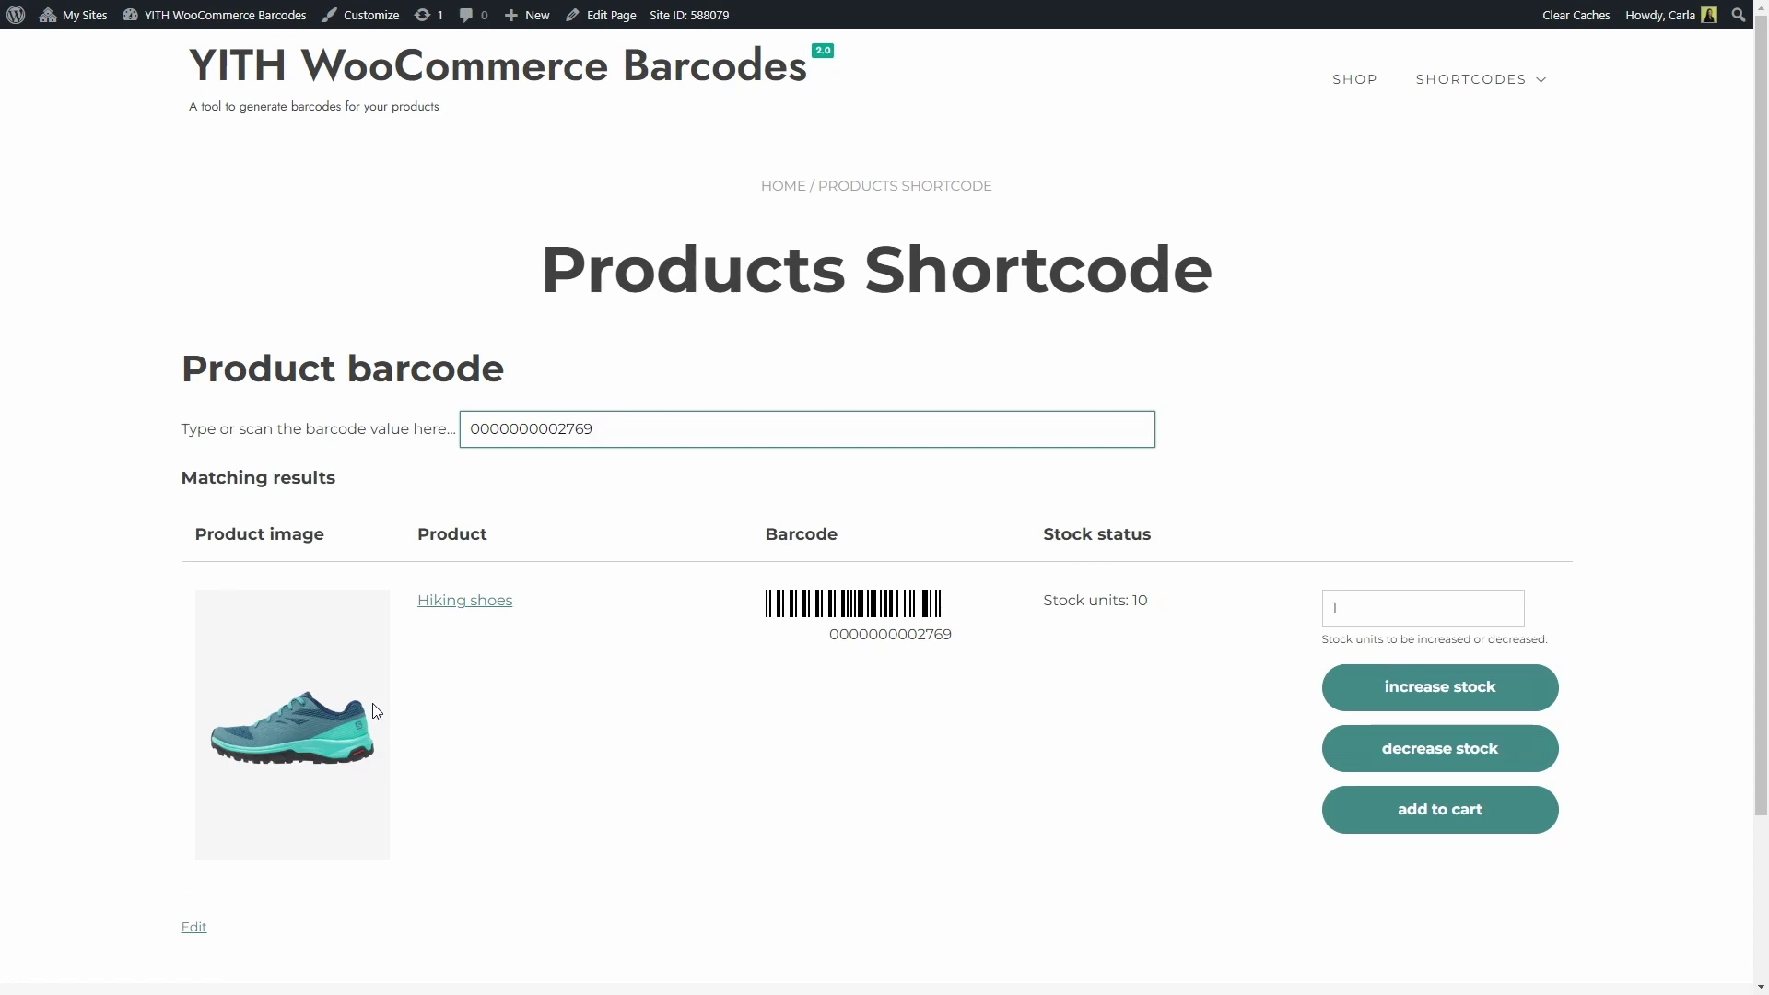
# - Increase Hiking shoes stock by 2, decrease it by 1, then add one pair to the cart
pyautogui.doubleClick(1325, 611)
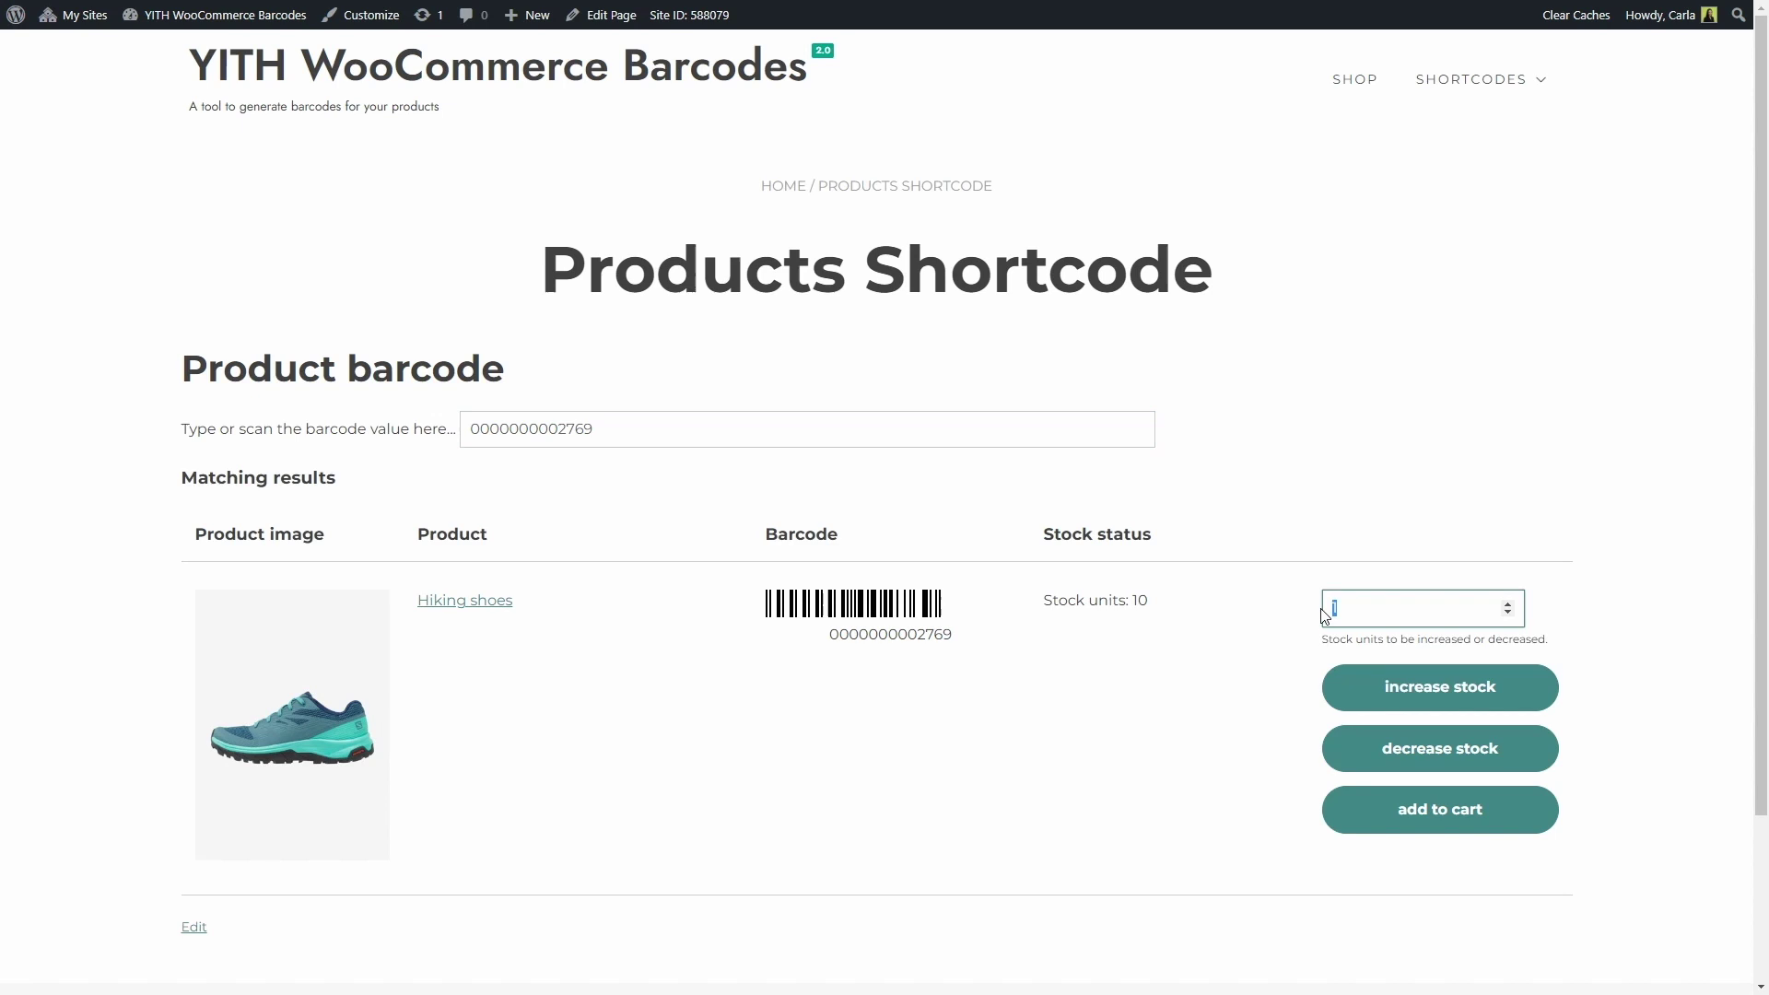
pyautogui.write('2')
pyautogui.click(1434, 687)
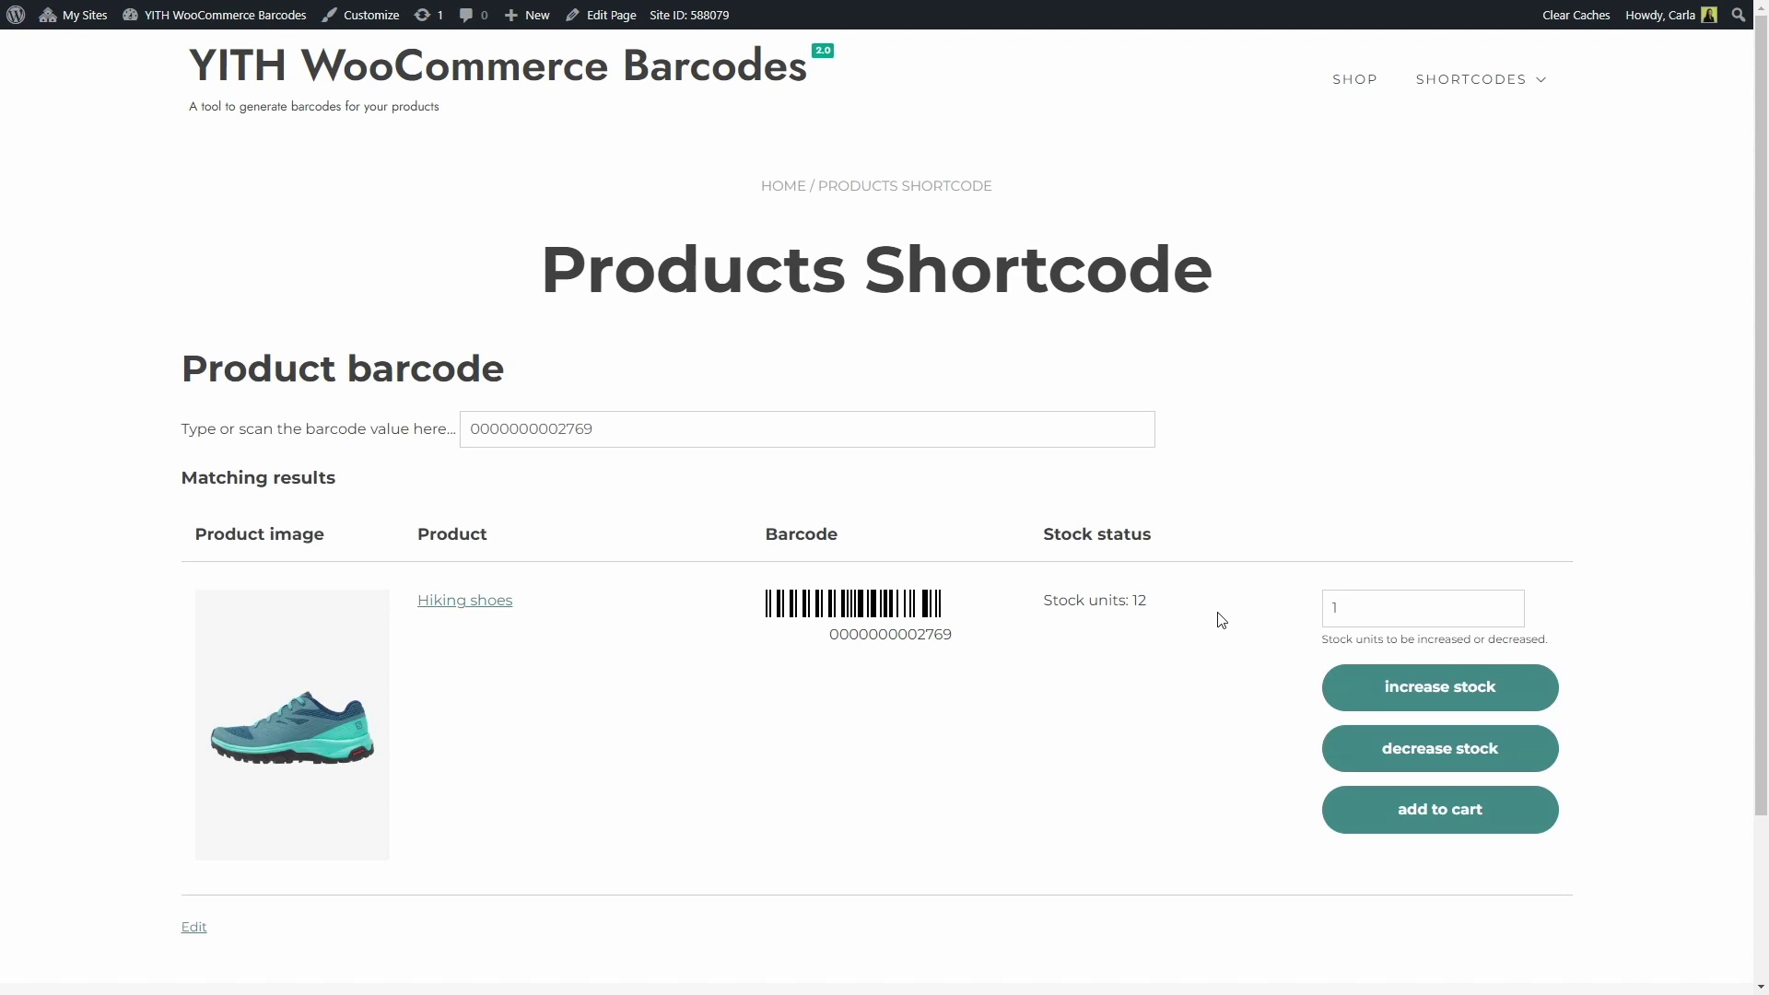
pyautogui.click(1444, 738)
pyautogui.click(1422, 829)
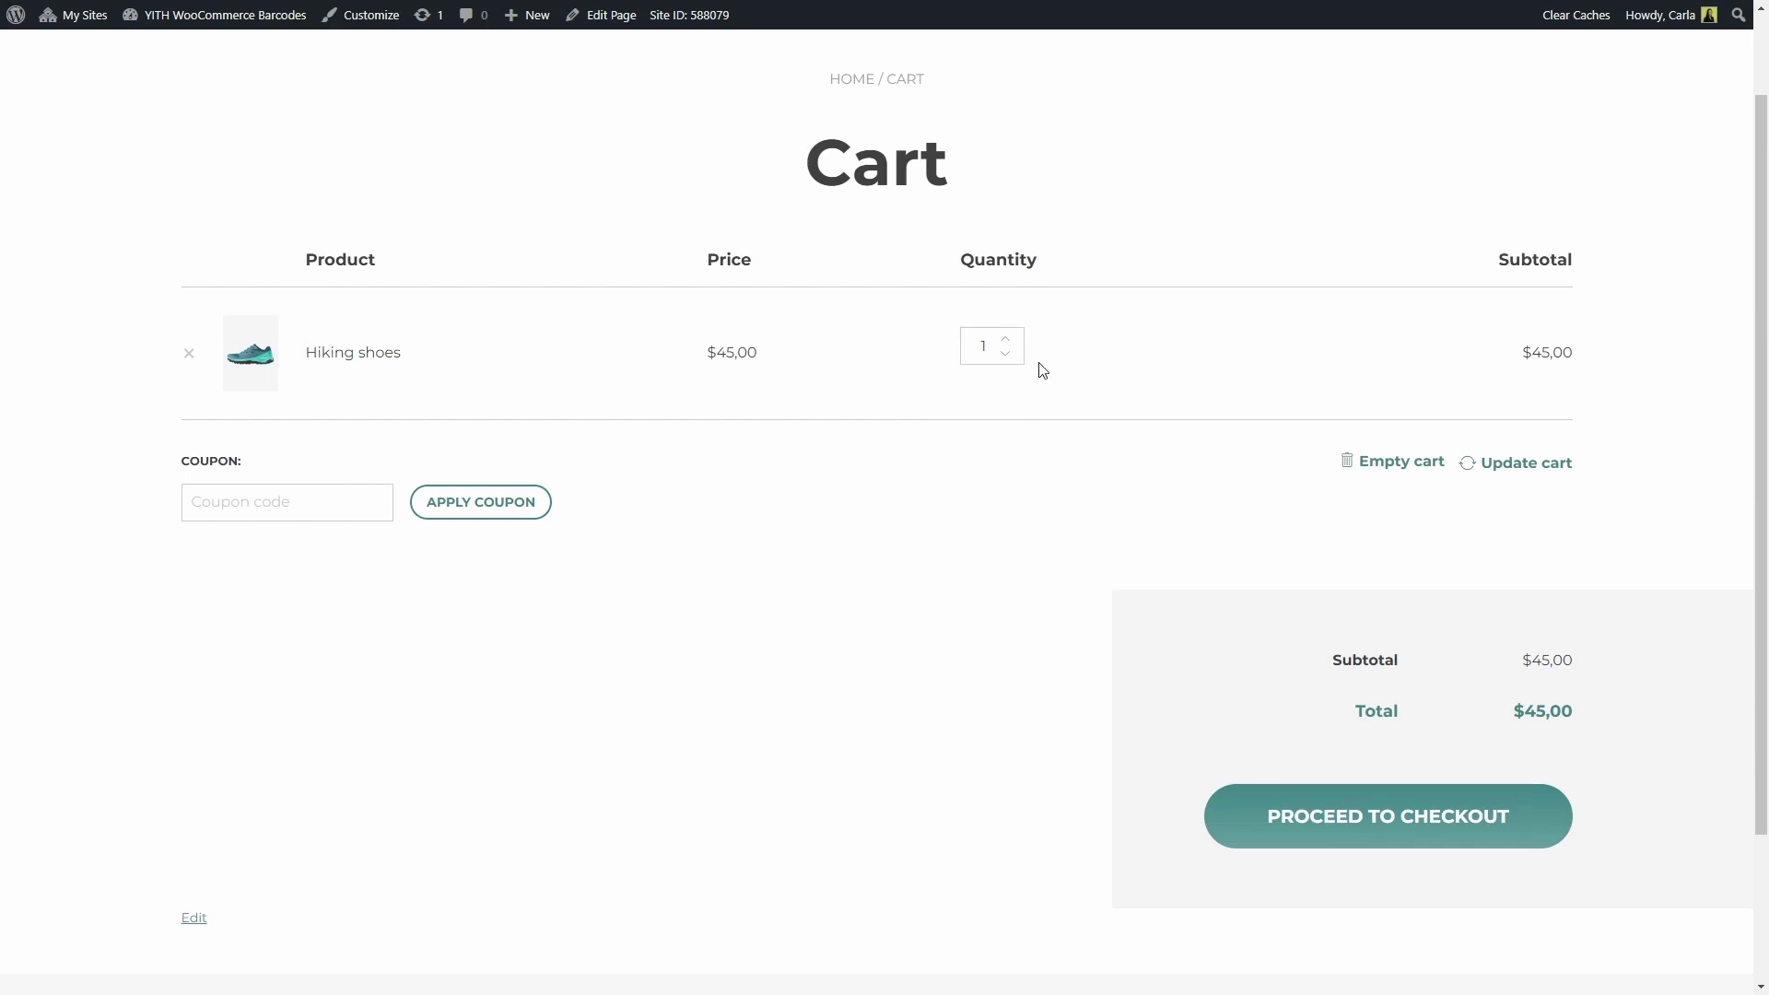
# - Go back from the cart to the Products Shortcode page showing Hiking shoes at 11 units
pyautogui.hotkey('alt', 'Left')
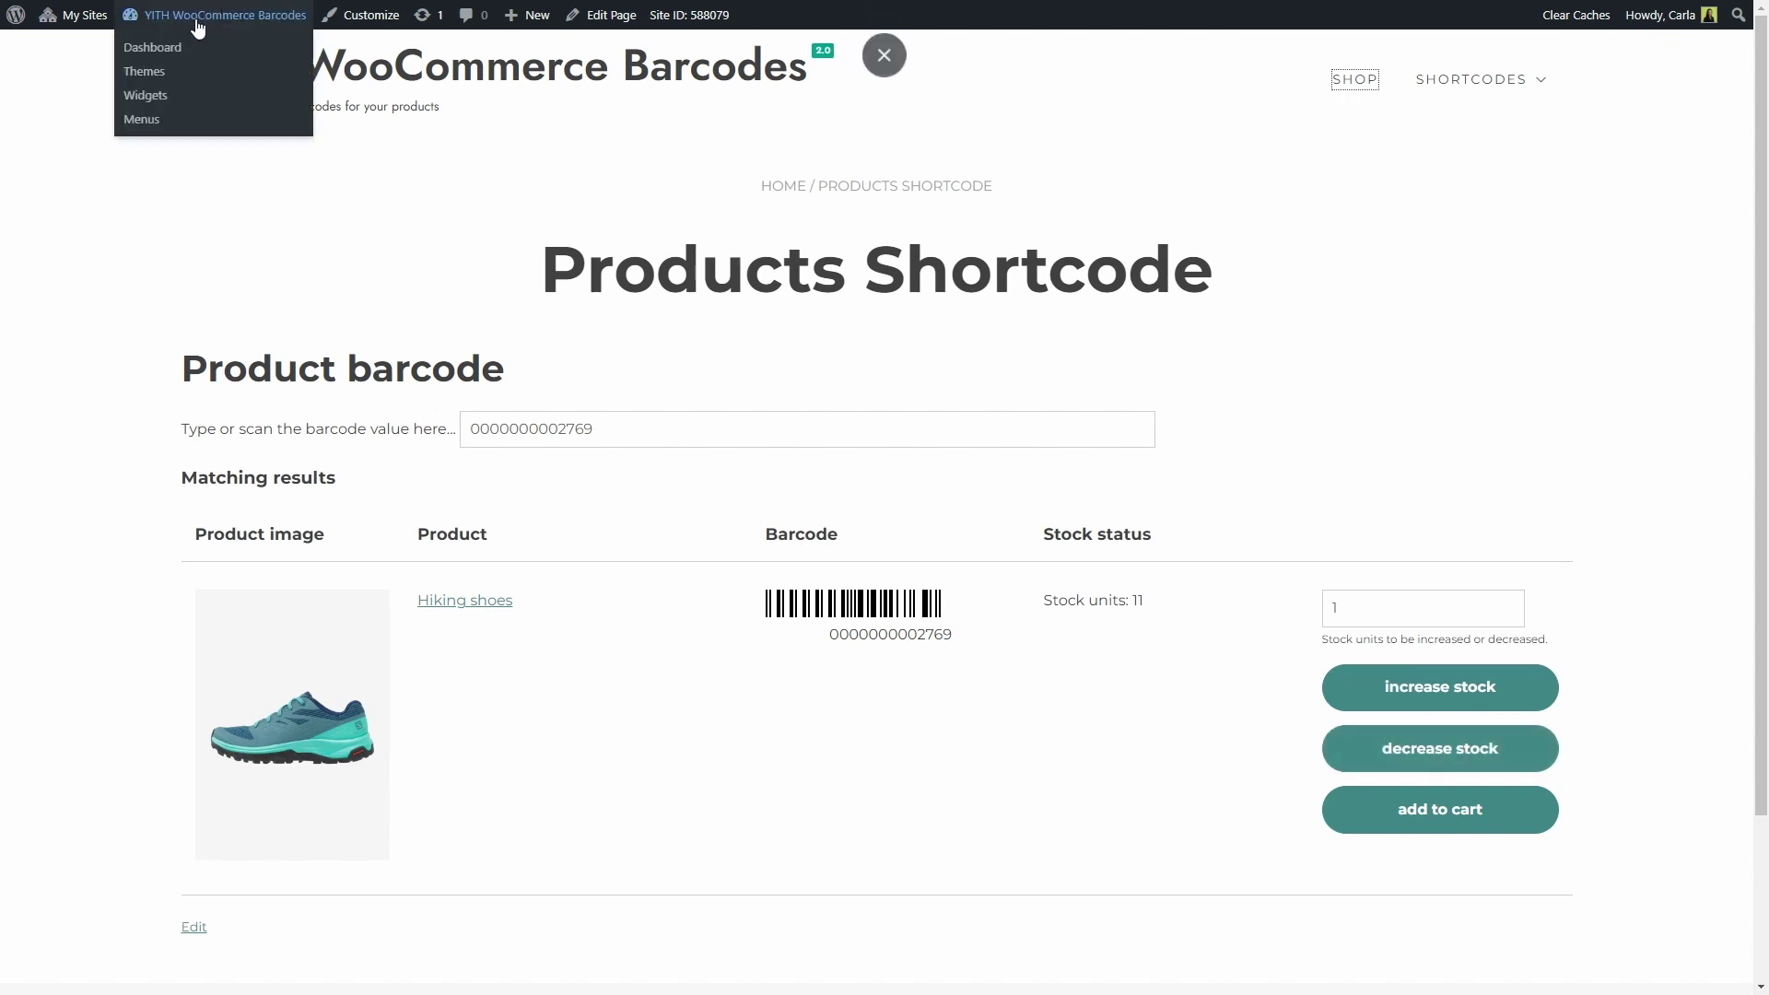
# - Create a new page titled 'Orders Shortcode' containing a [yith_order_barcode] shortcode block
pyautogui.click(187, 49)
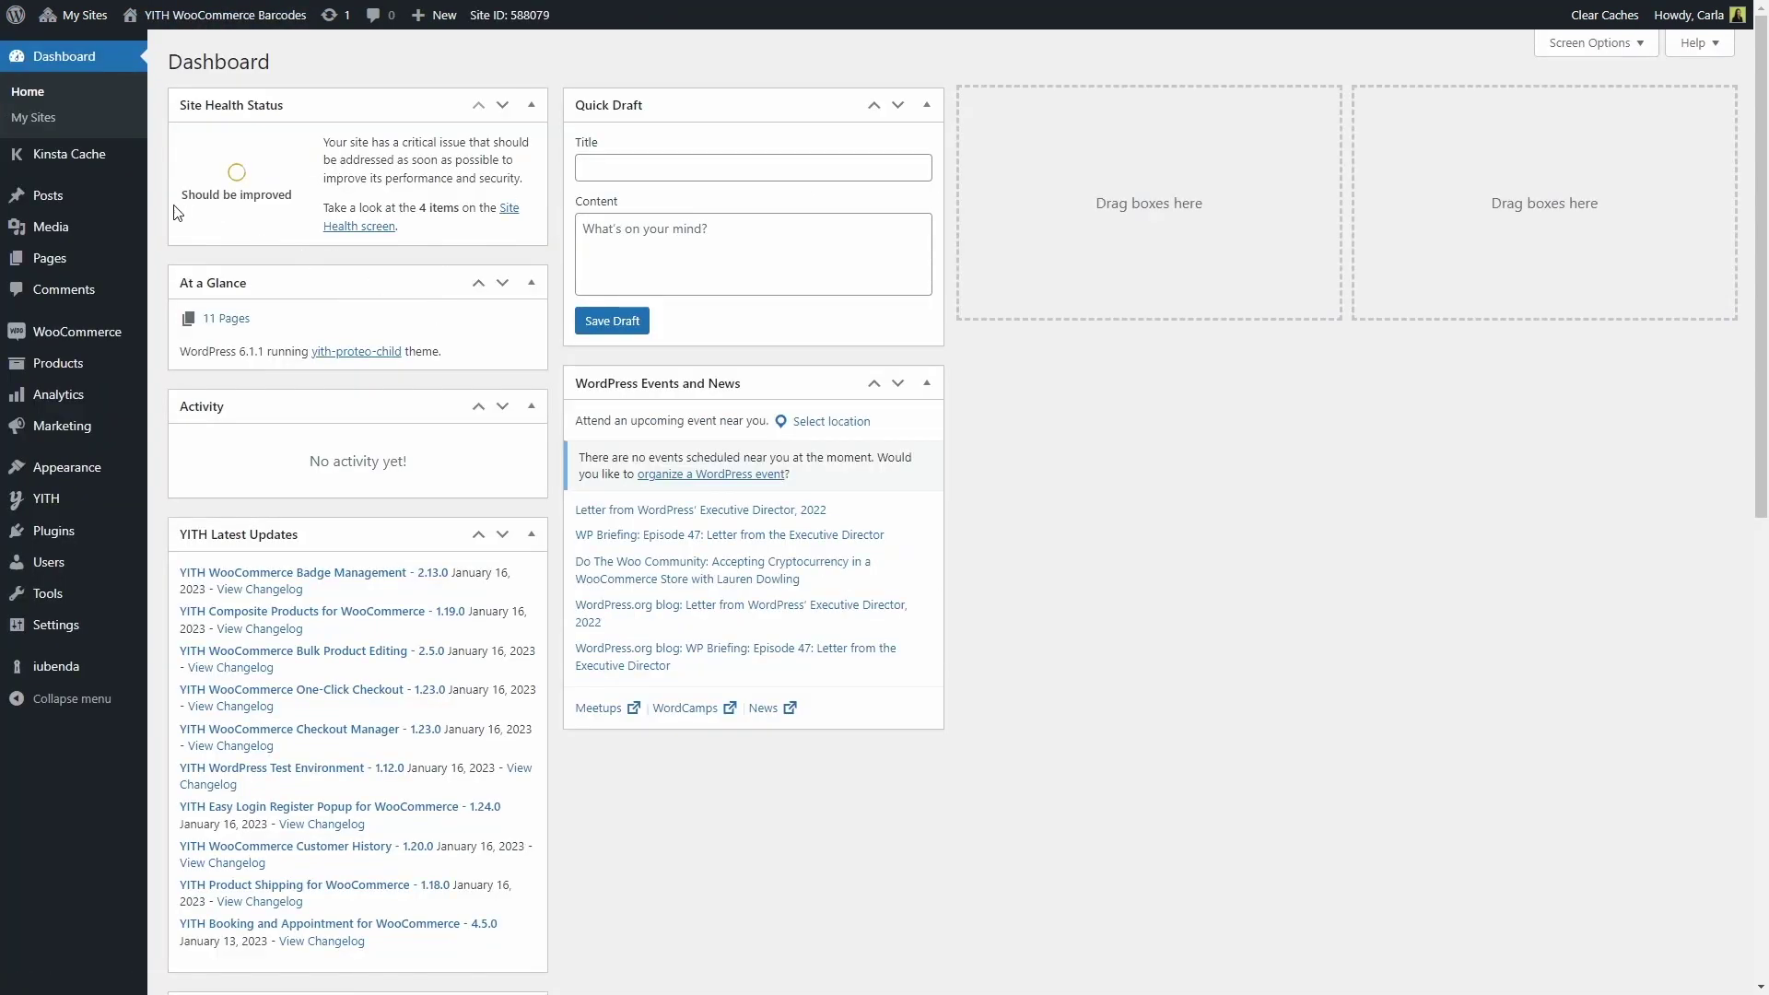
pyautogui.moveTo(104, 262)
pyautogui.click(196, 288)
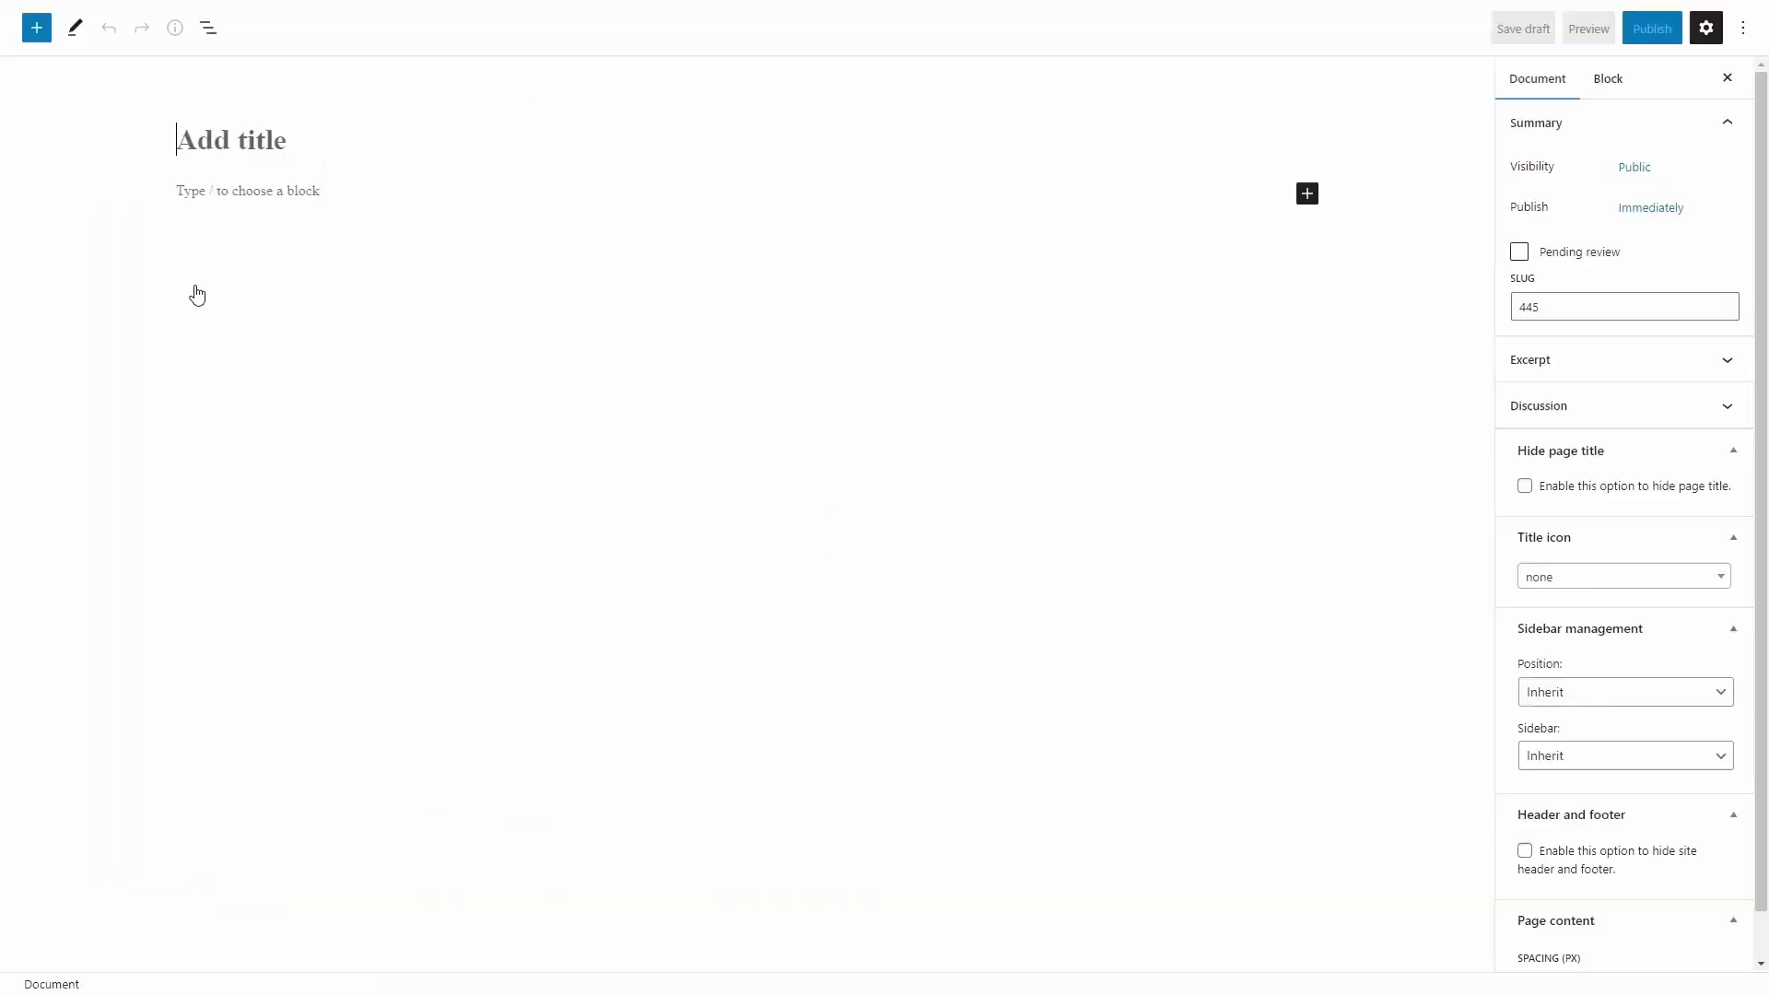
pyautogui.write('Orders Shortcode')
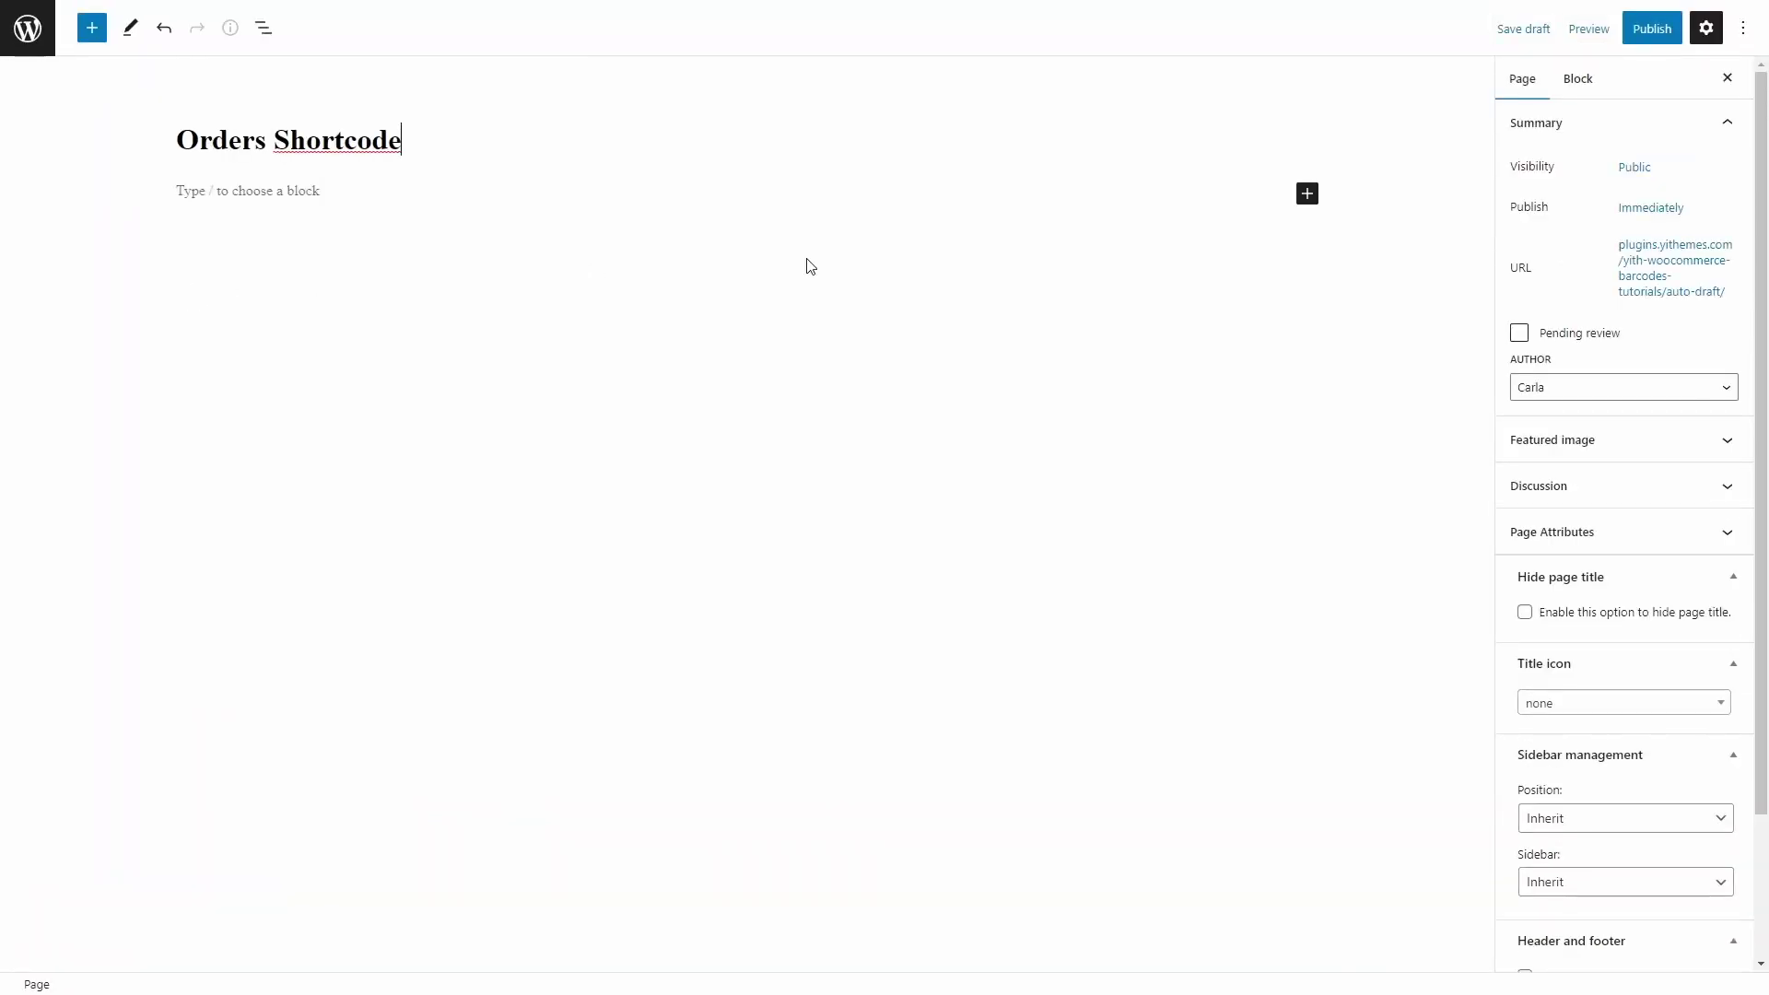
pyautogui.click(1307, 193)
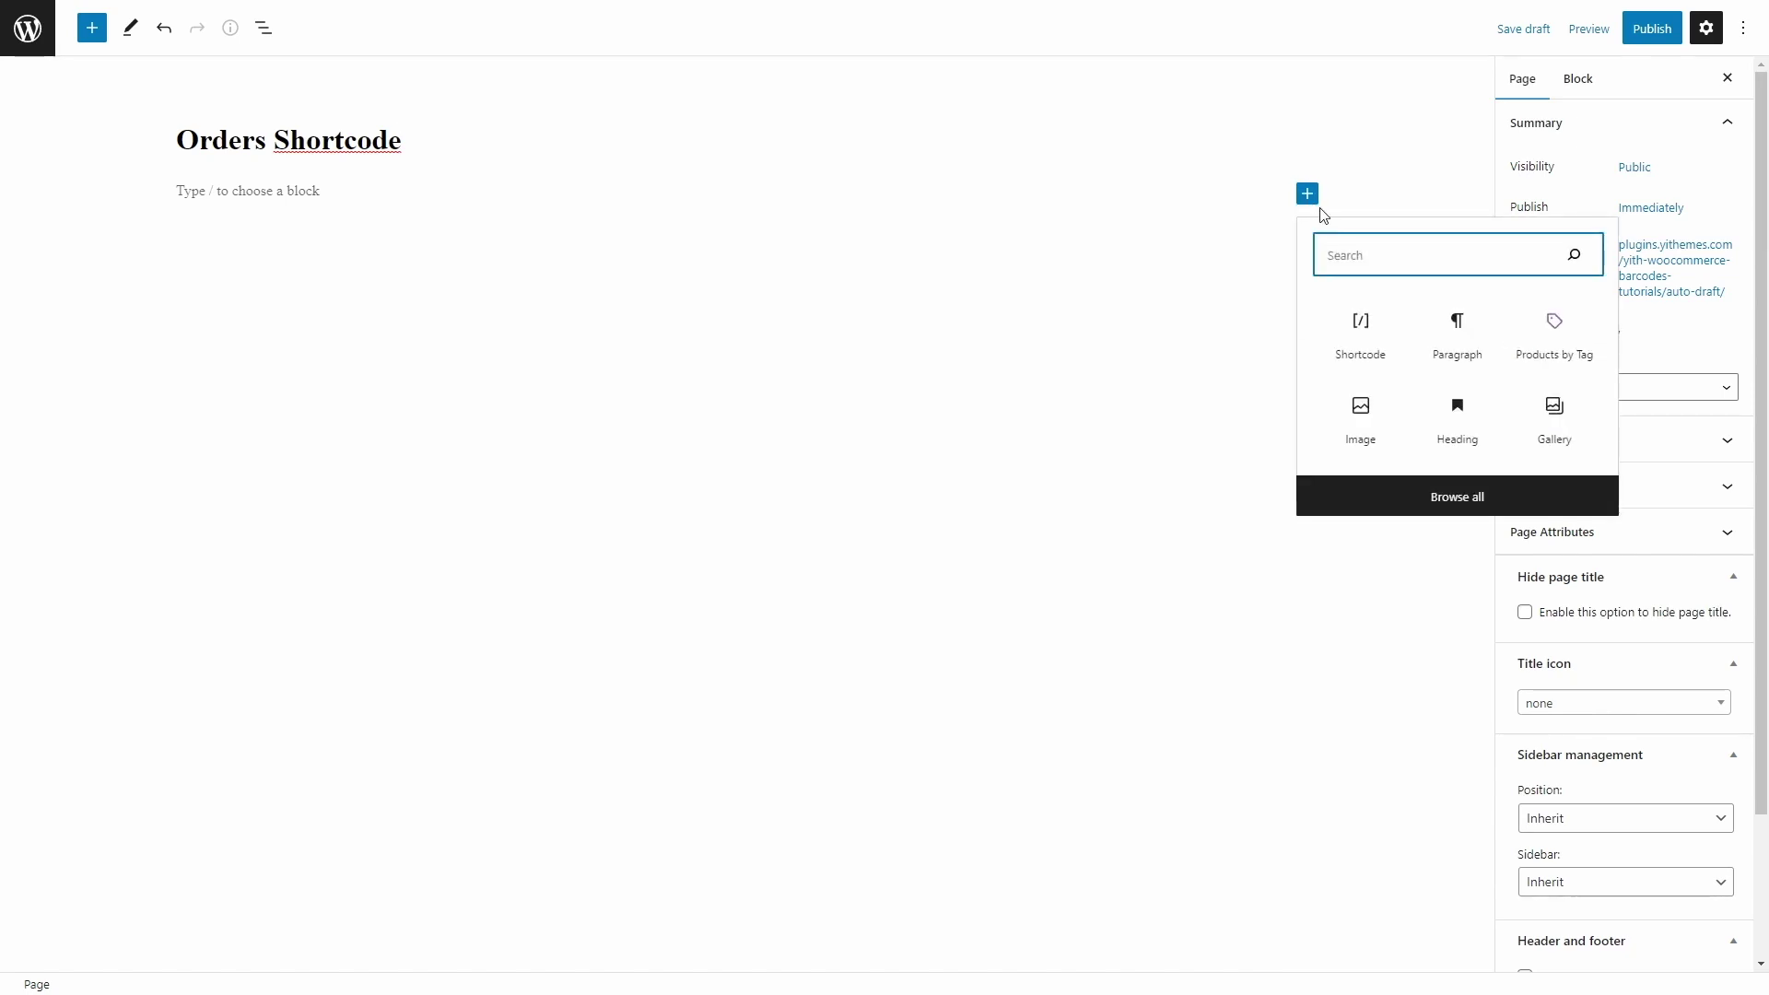
pyautogui.click(1357, 324)
pyautogui.write('[yith_order_barcode]')
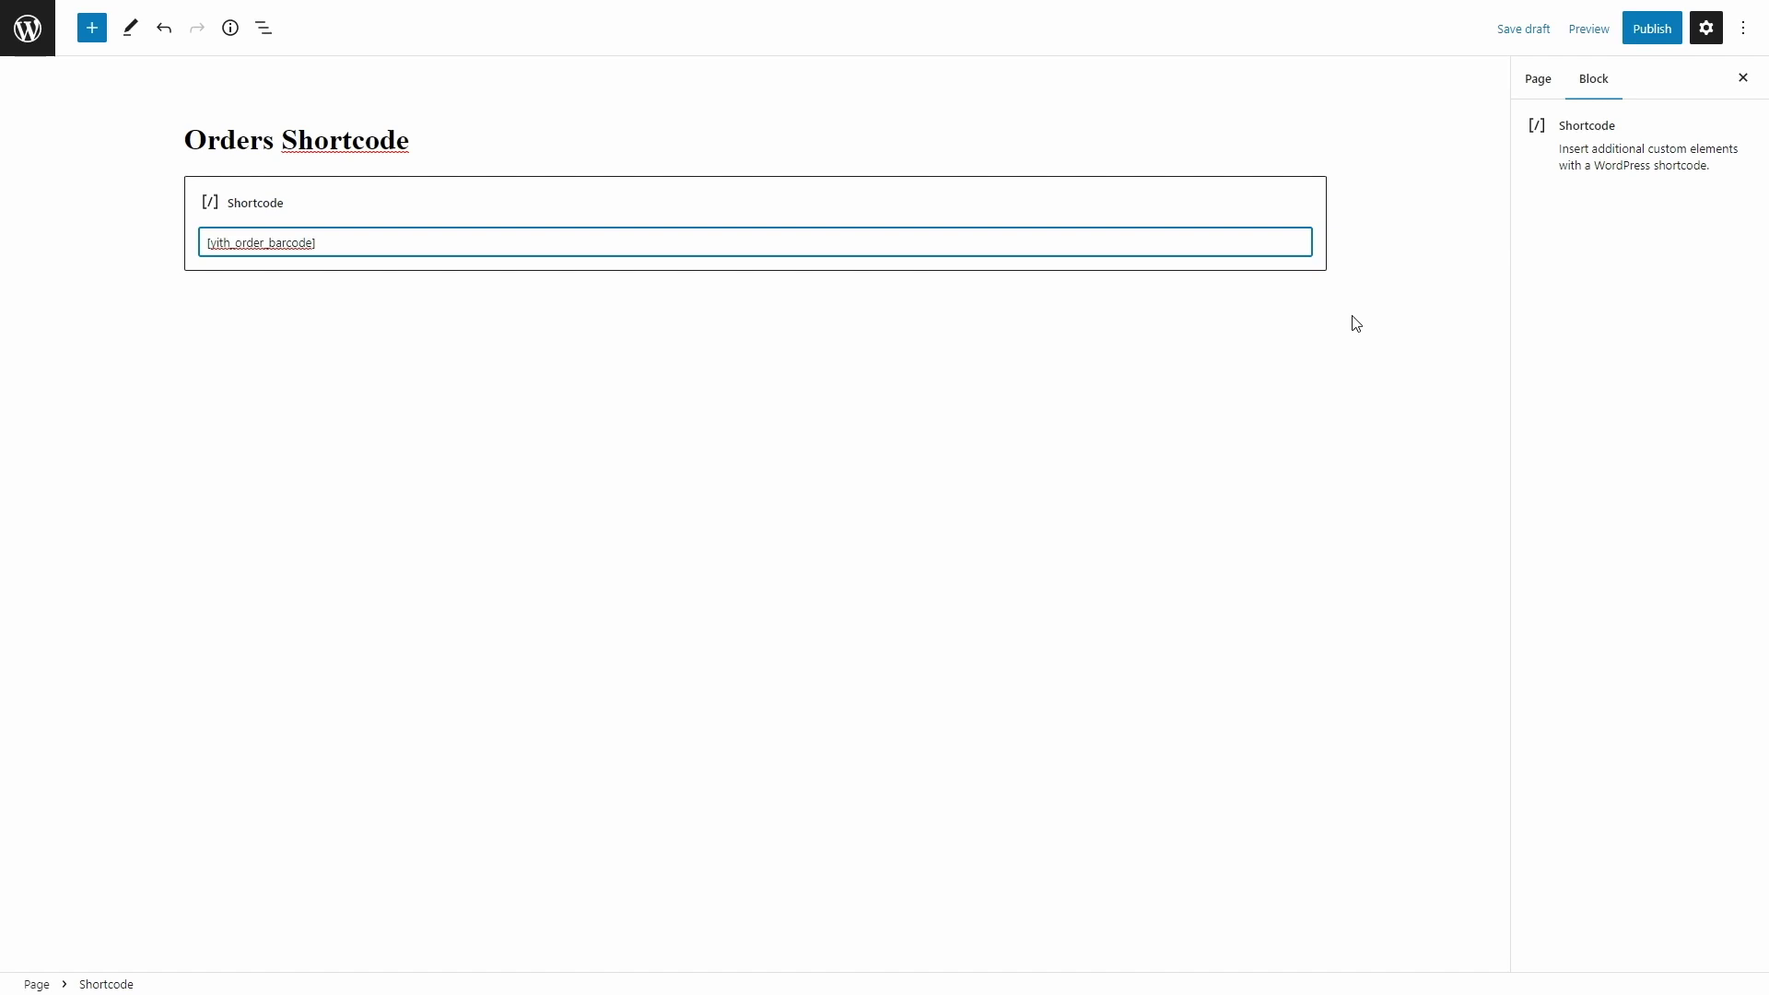
# - Publish the Orders Shortcode page and view it on the site
pyautogui.click(1652, 28)
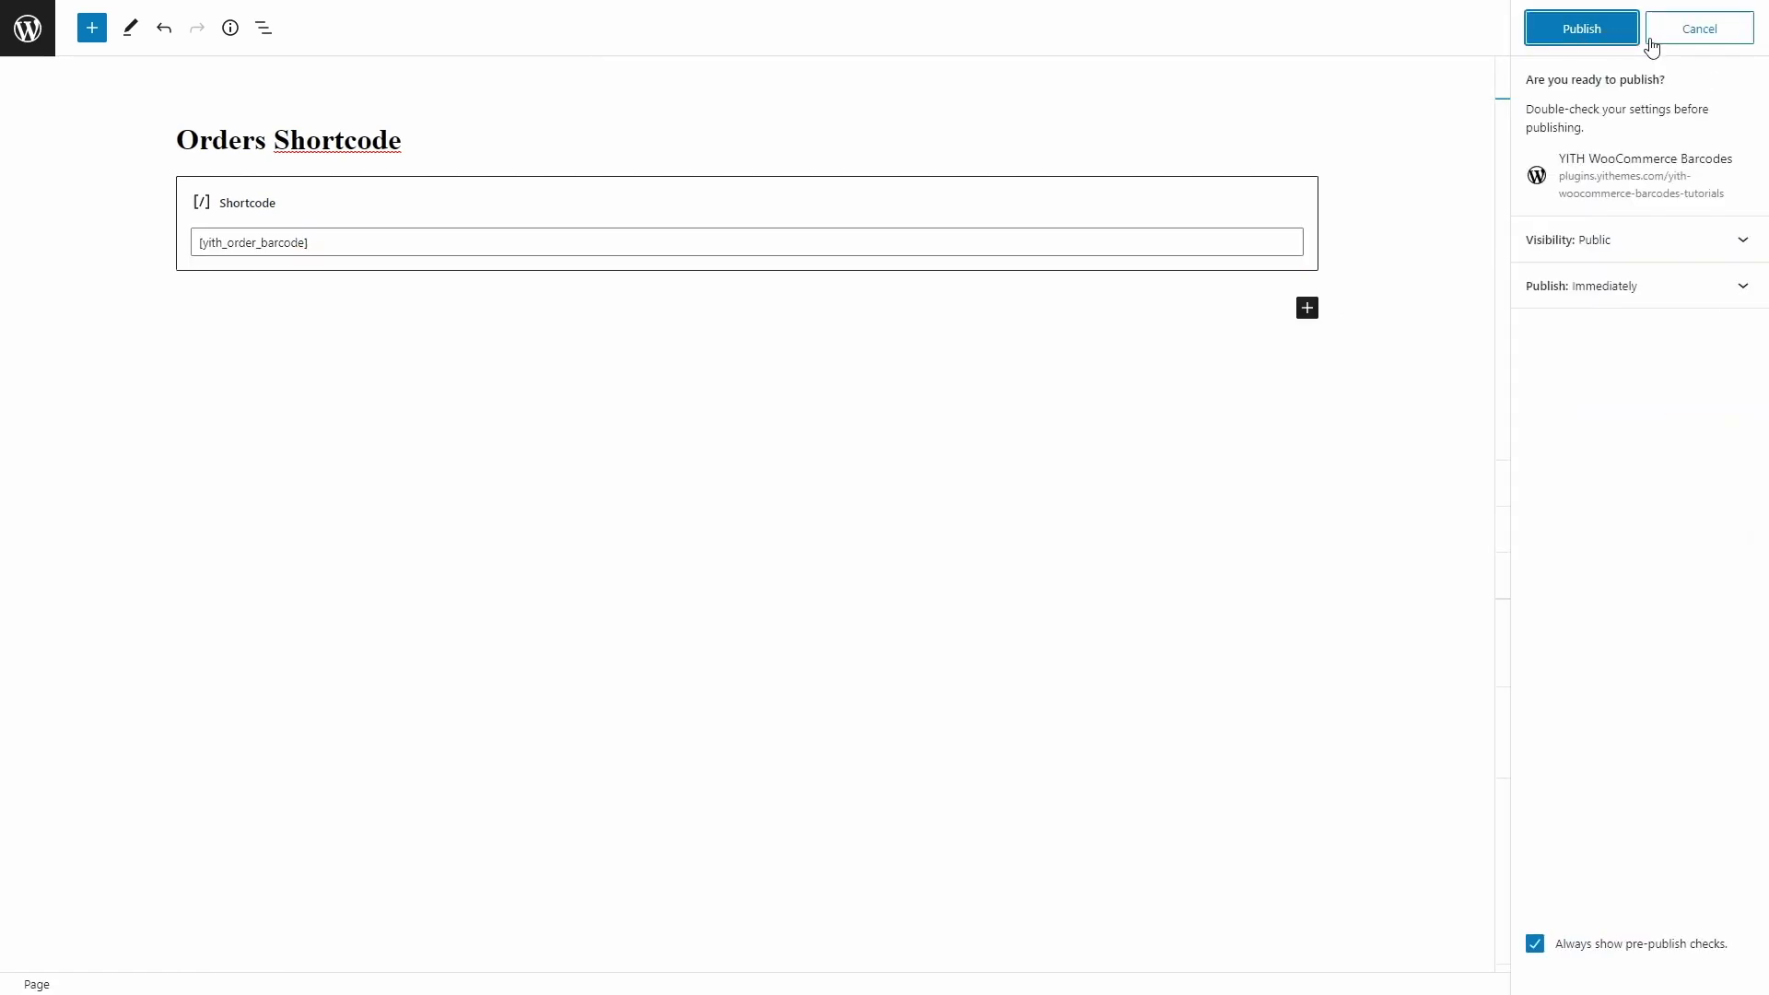
pyautogui.click(1583, 29)
pyautogui.click(1578, 230)
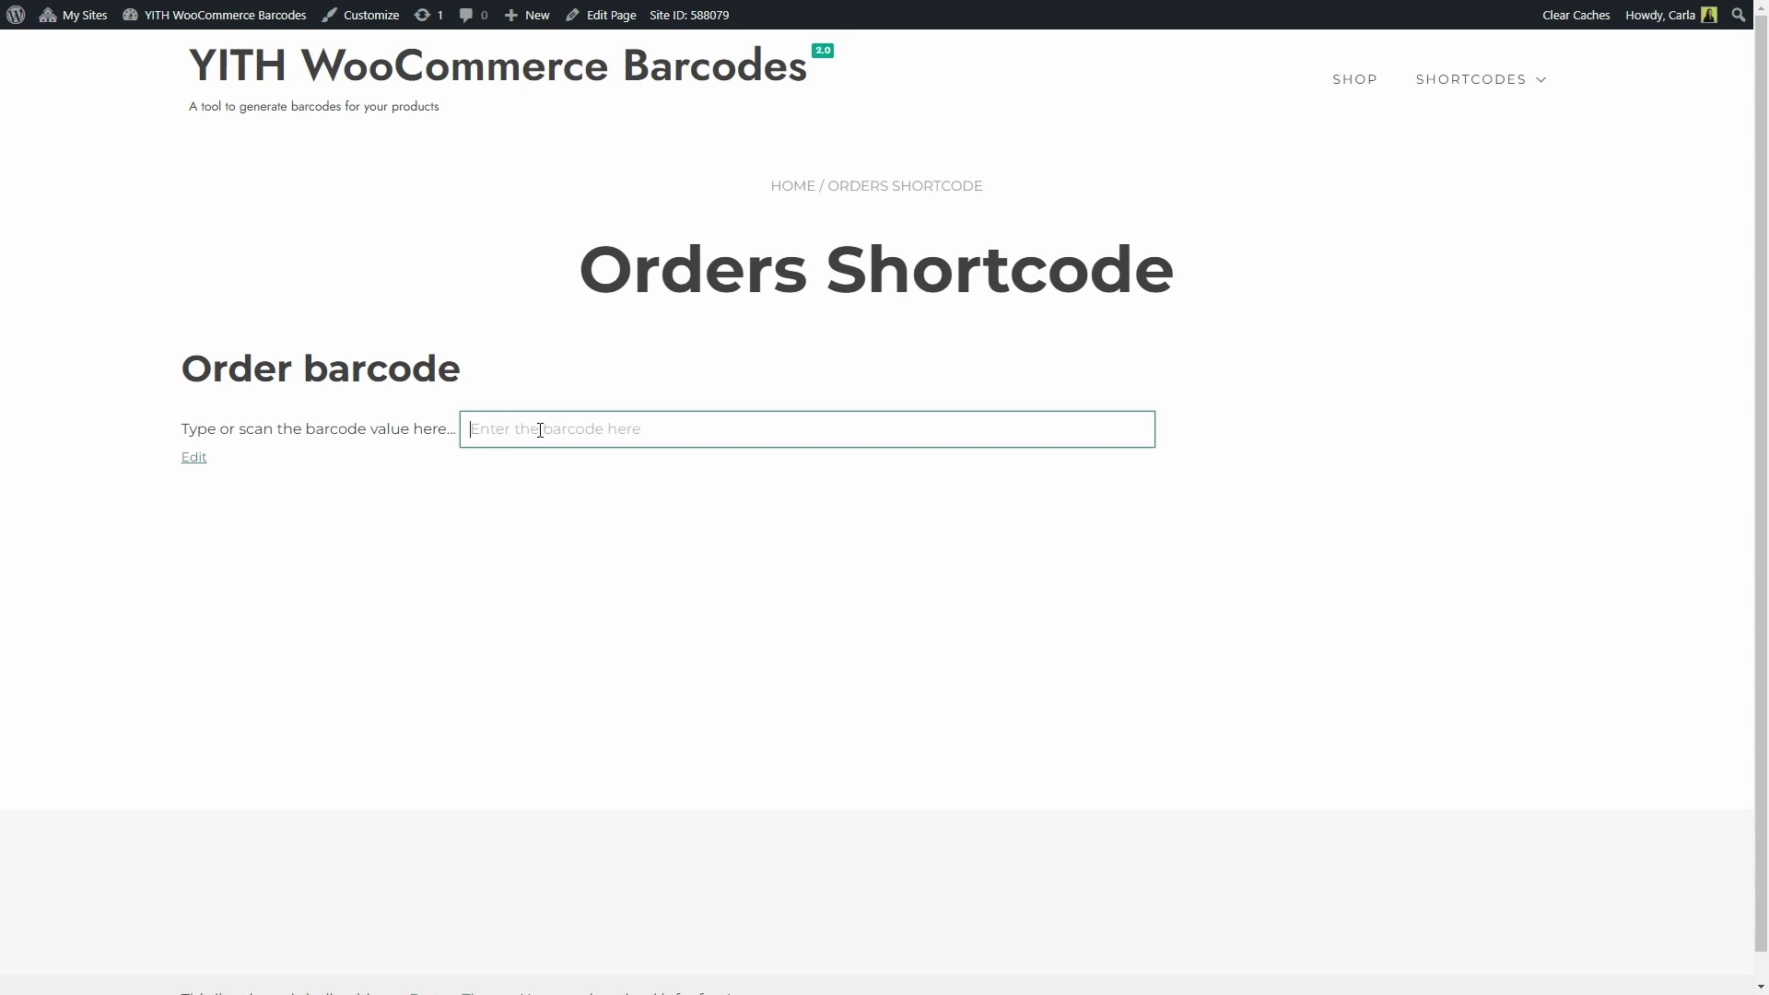
pyautogui.write('0000000004428')
pyautogui.press('Return')
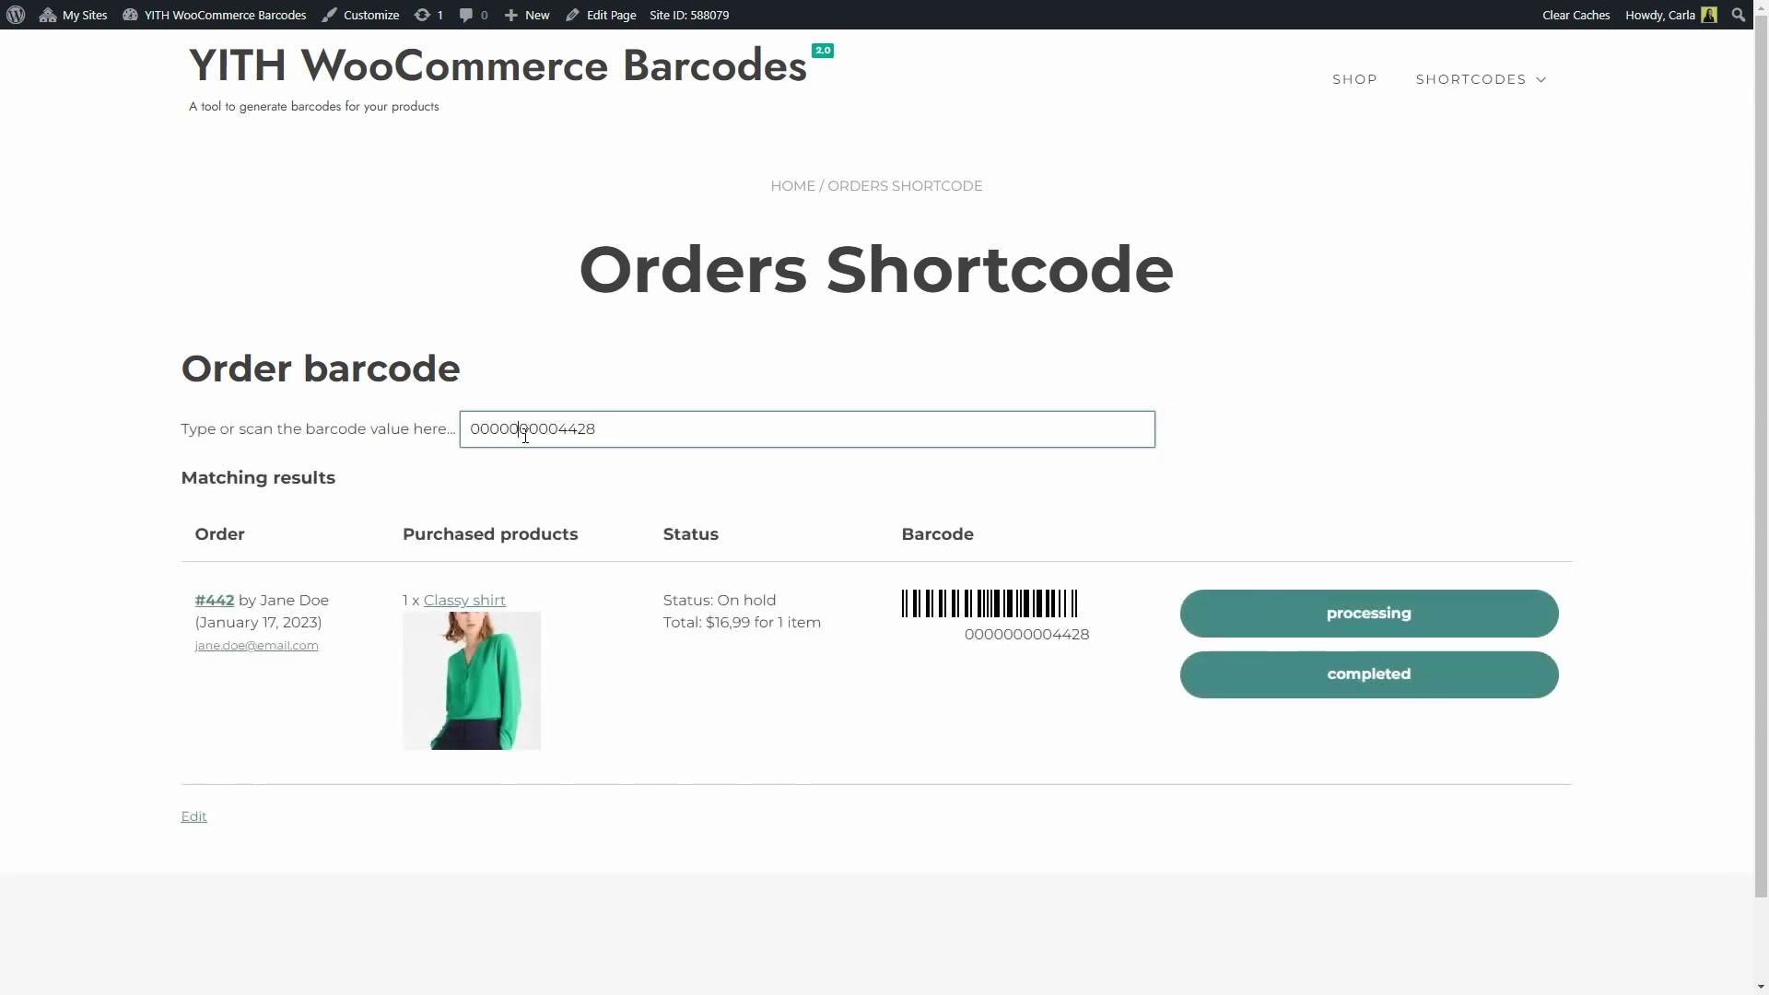
pyautogui.click(525, 433)
# - Change order #442 to Processing, then Completed, and return to the admin Dashboard
pyautogui.click(1327, 624)
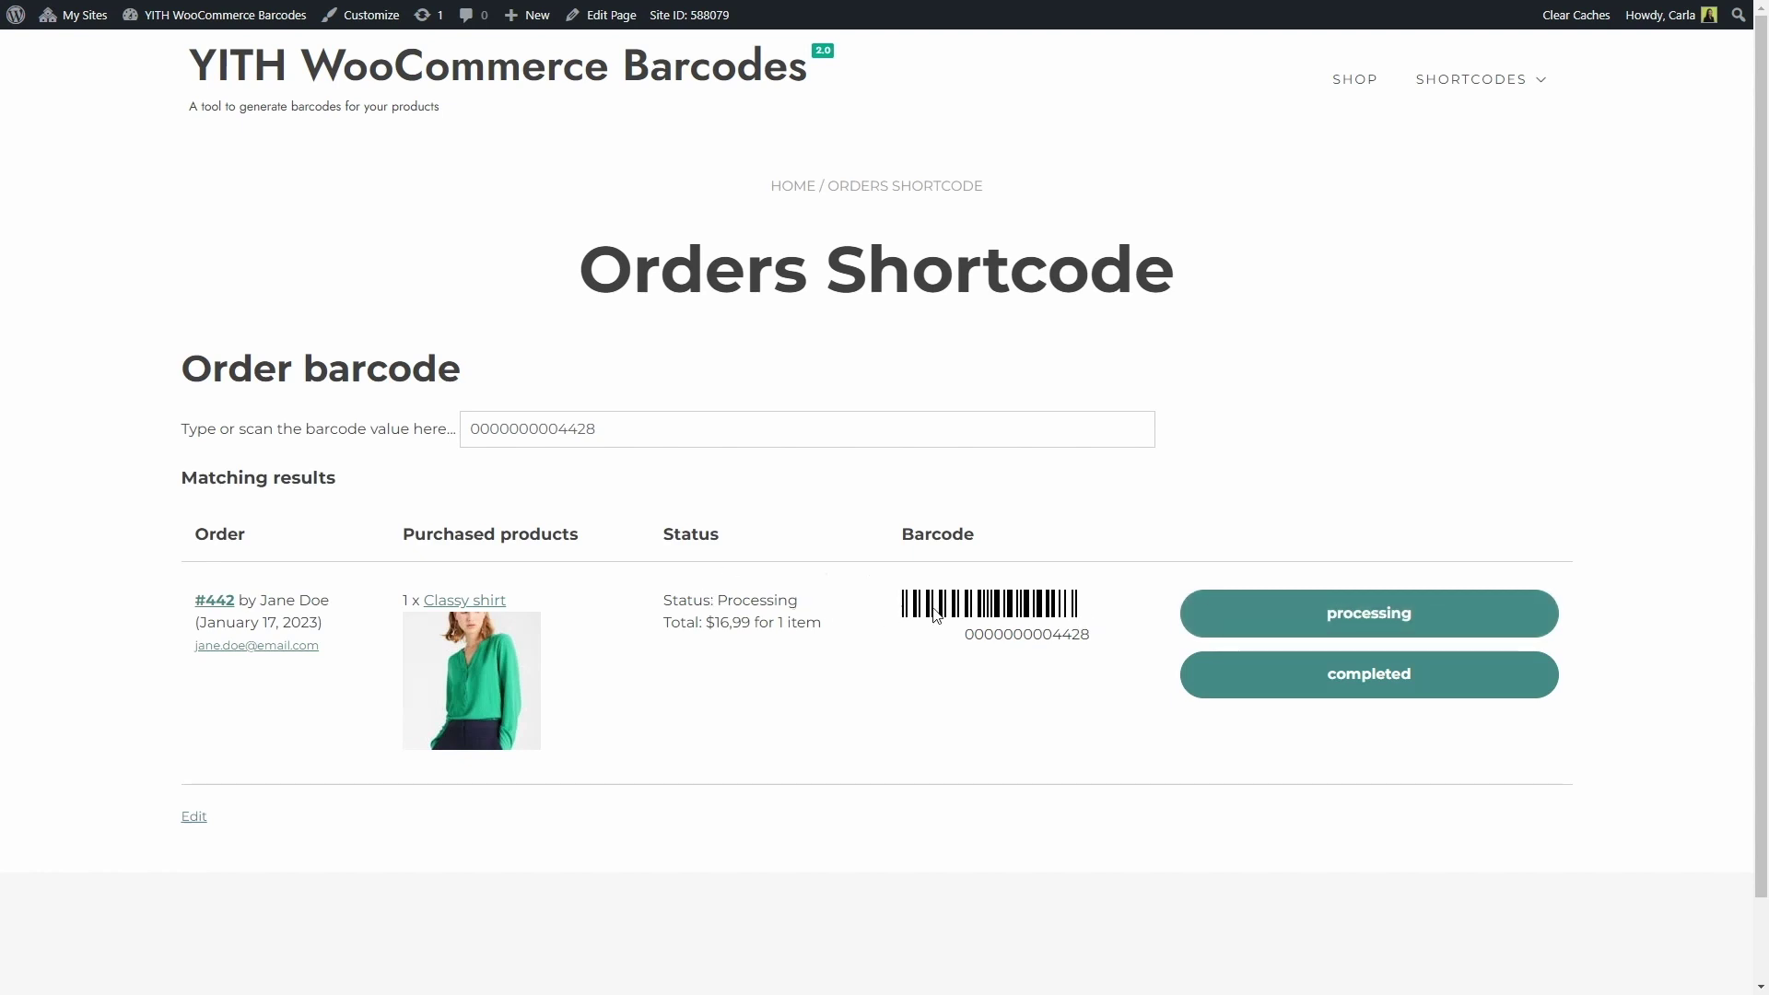
pyautogui.click(1376, 676)
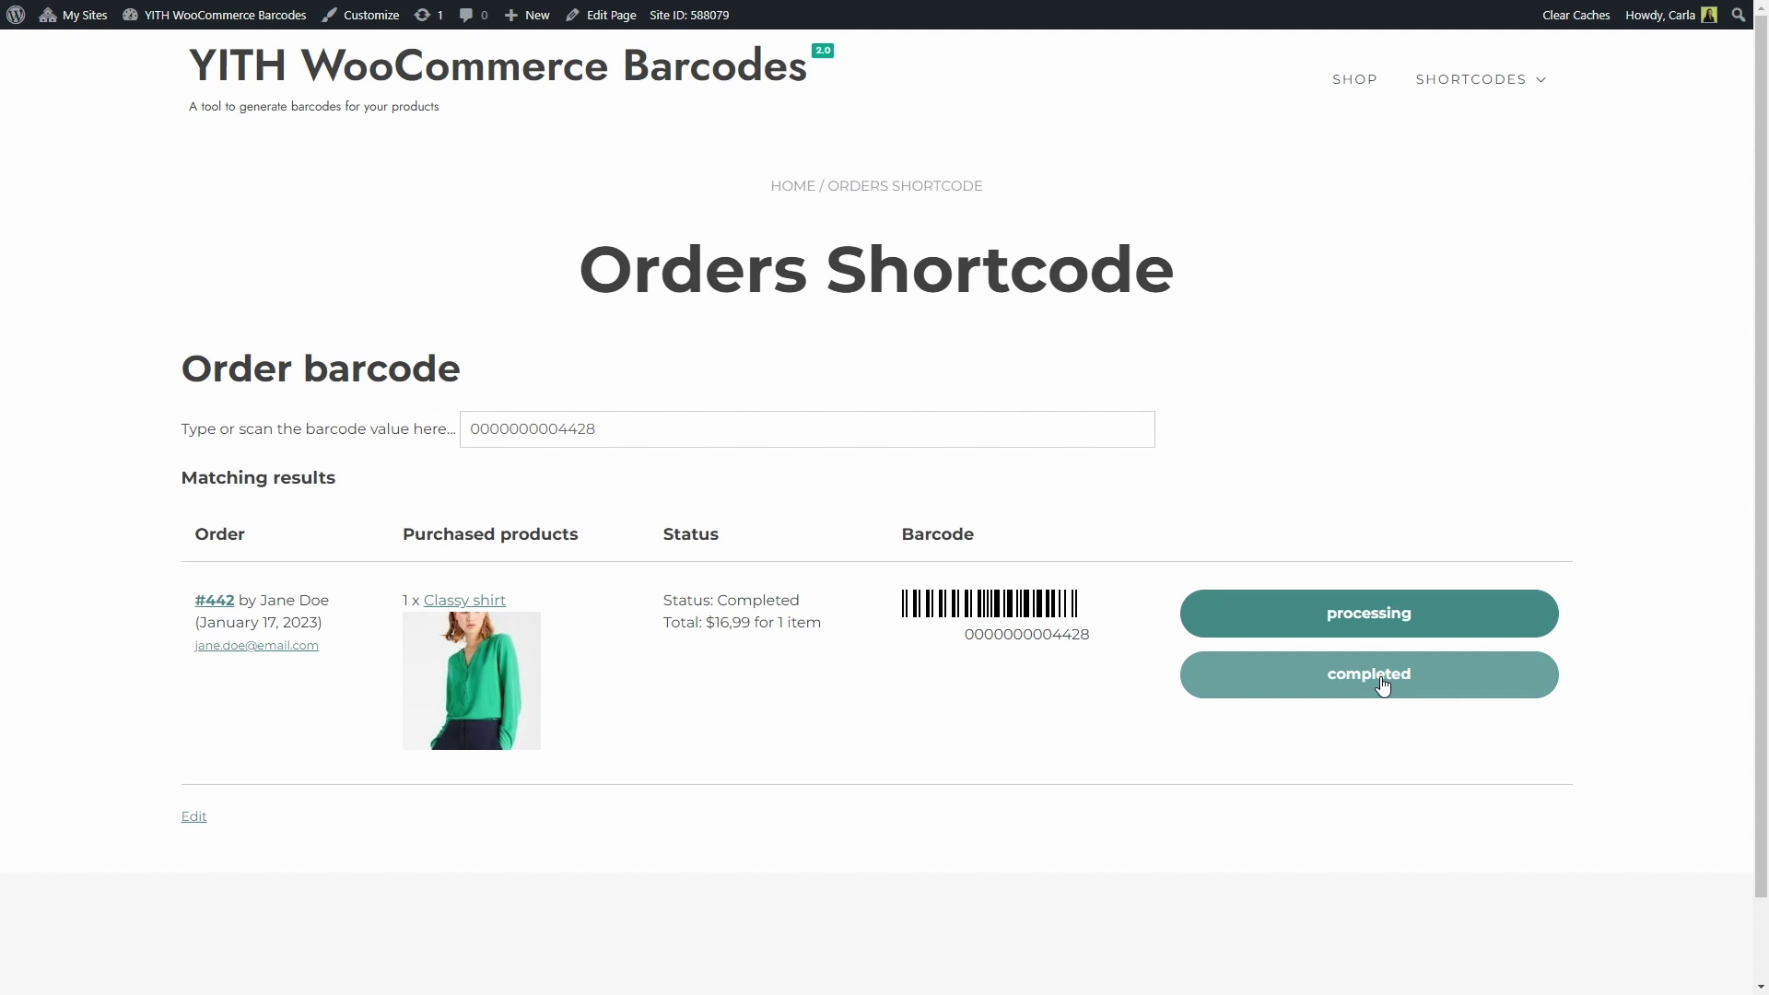
pyautogui.click(193, 48)
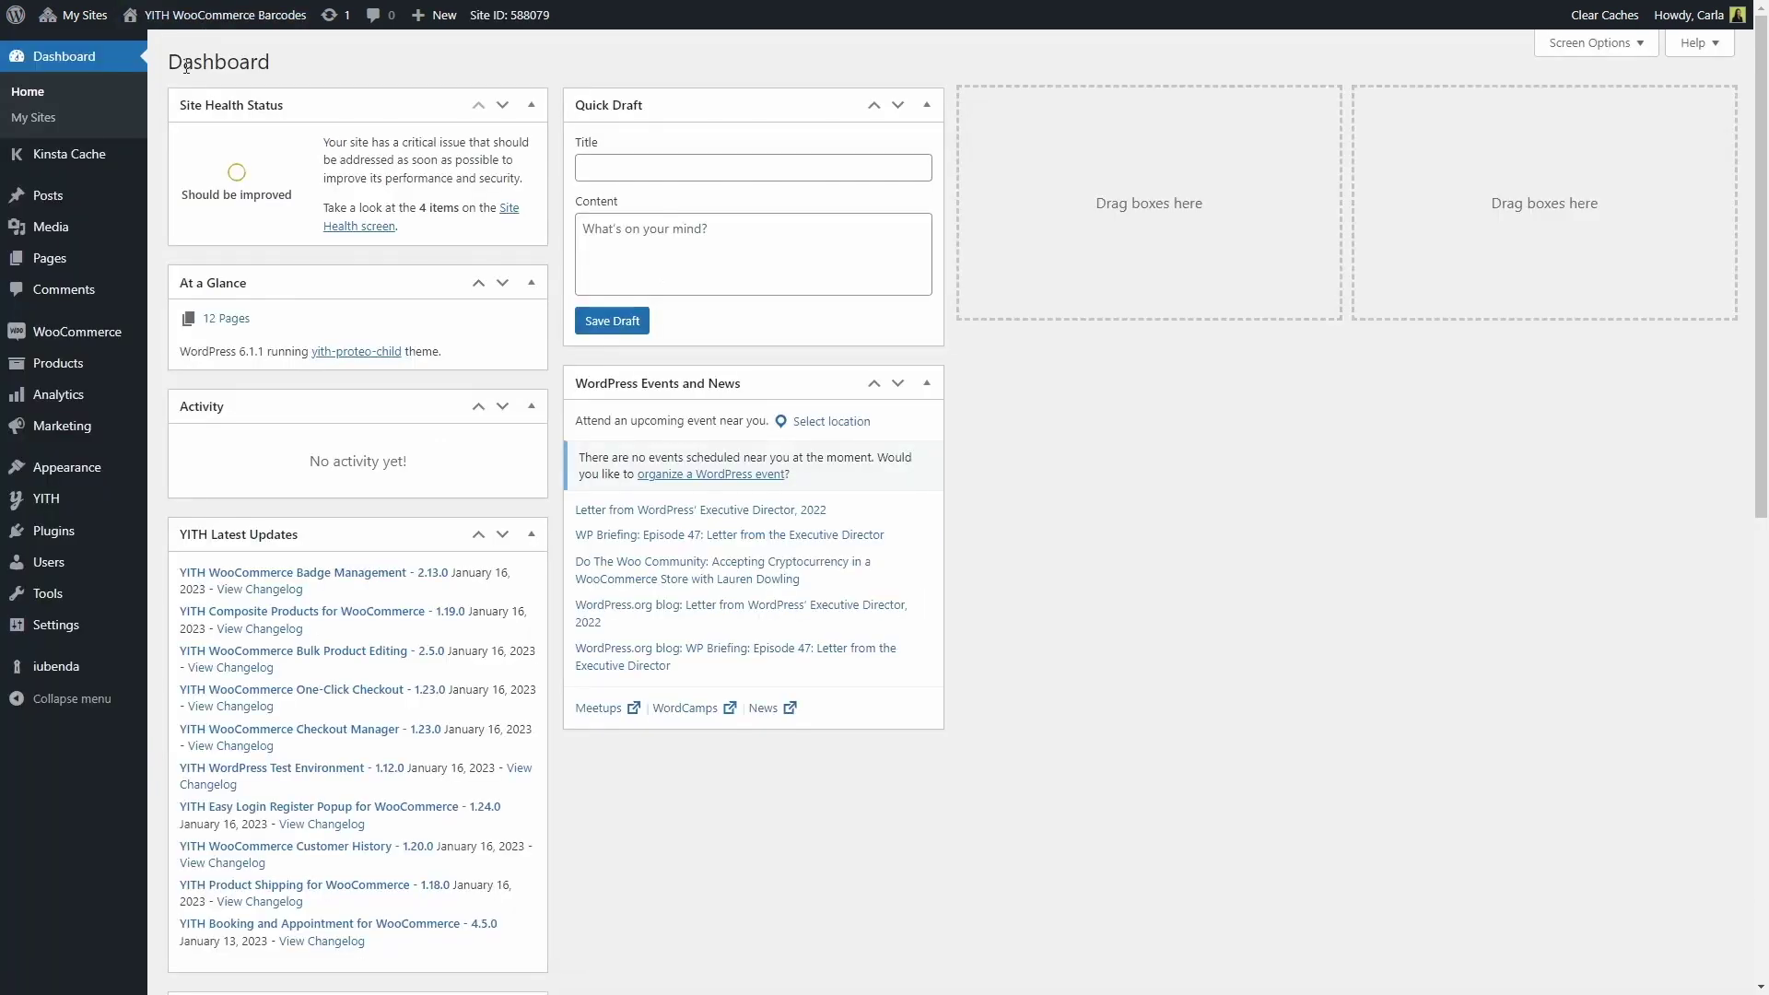
# - Open the WooCommerce Orders list showing order #442 Completed at $16,99
pyautogui.moveTo(154, 332)
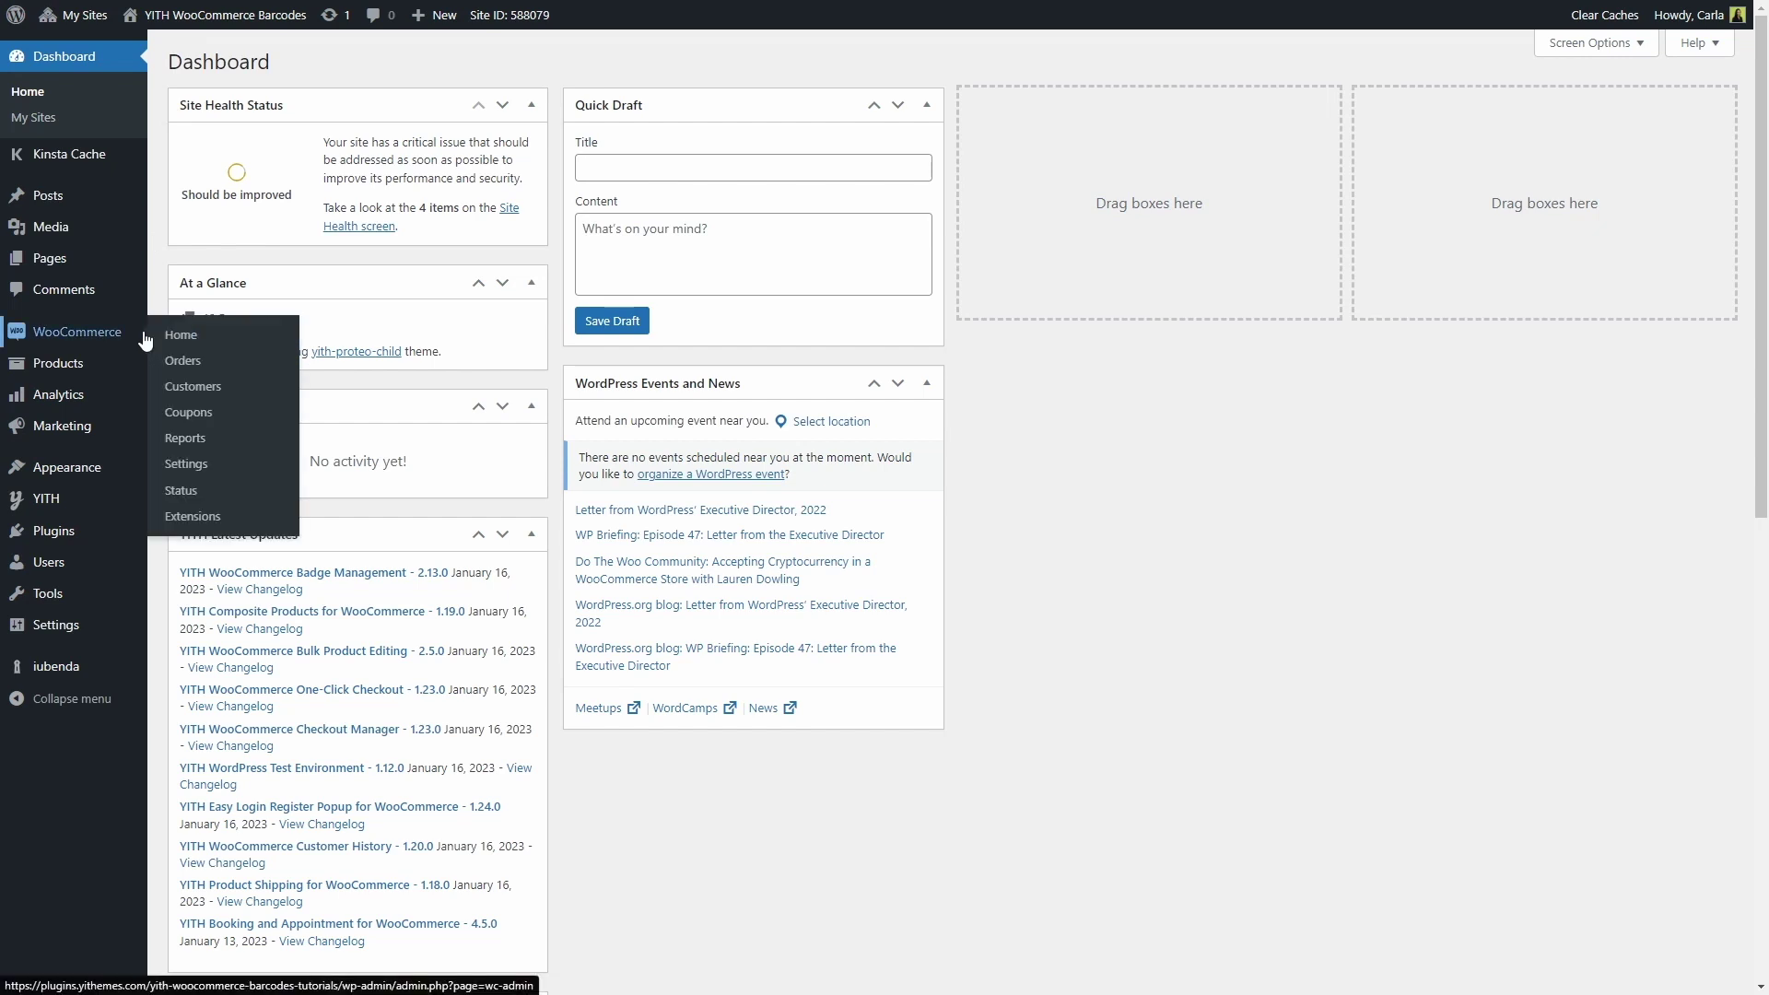
pyautogui.click(183, 361)
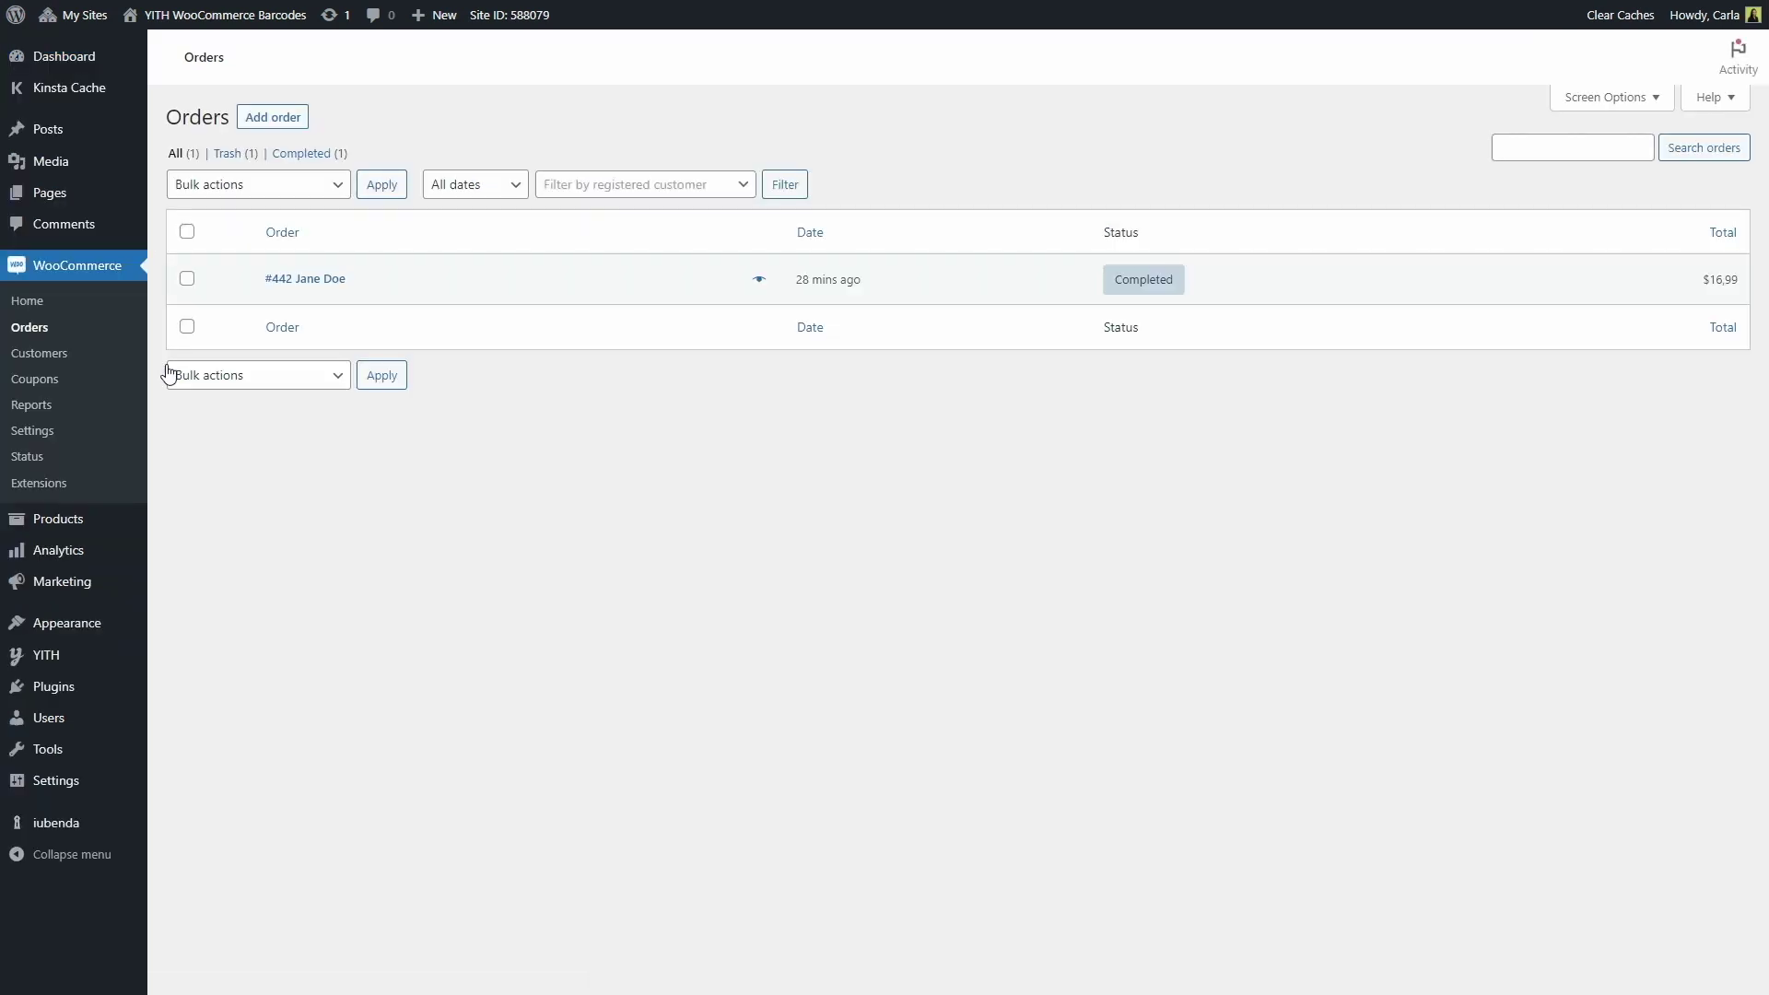